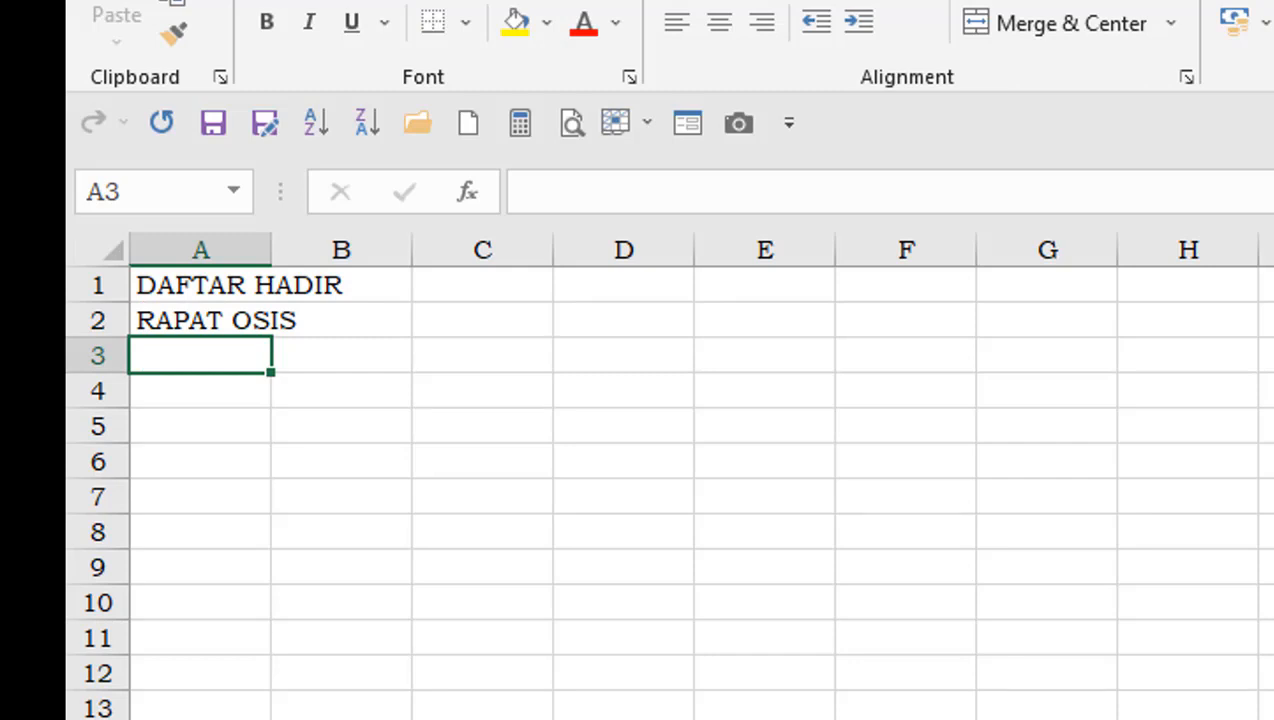
Enter the title lines "SMAN 1 TEMANGGUNG JAWA TIMUR" in A3 and "TAHUN PELAJARAN 2022/2023" in A4
text(SMAN  1 T)
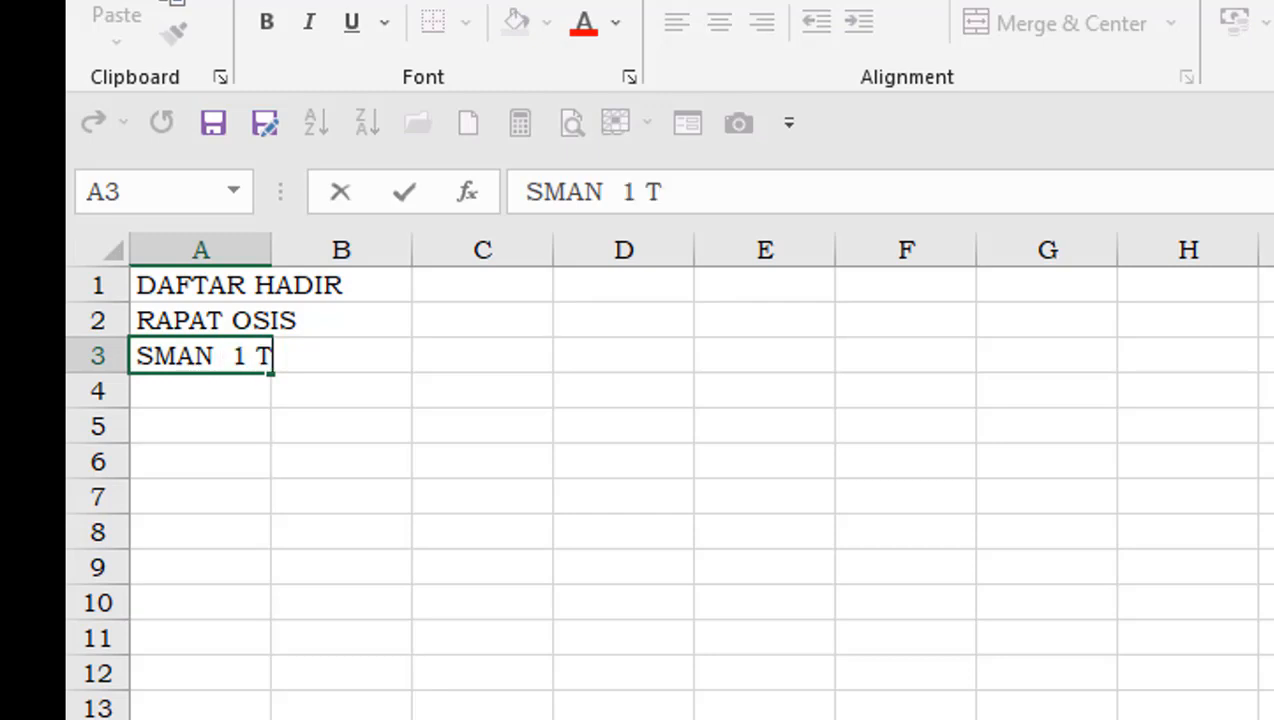
text(EMANGGUNG JAWA TIMUR)
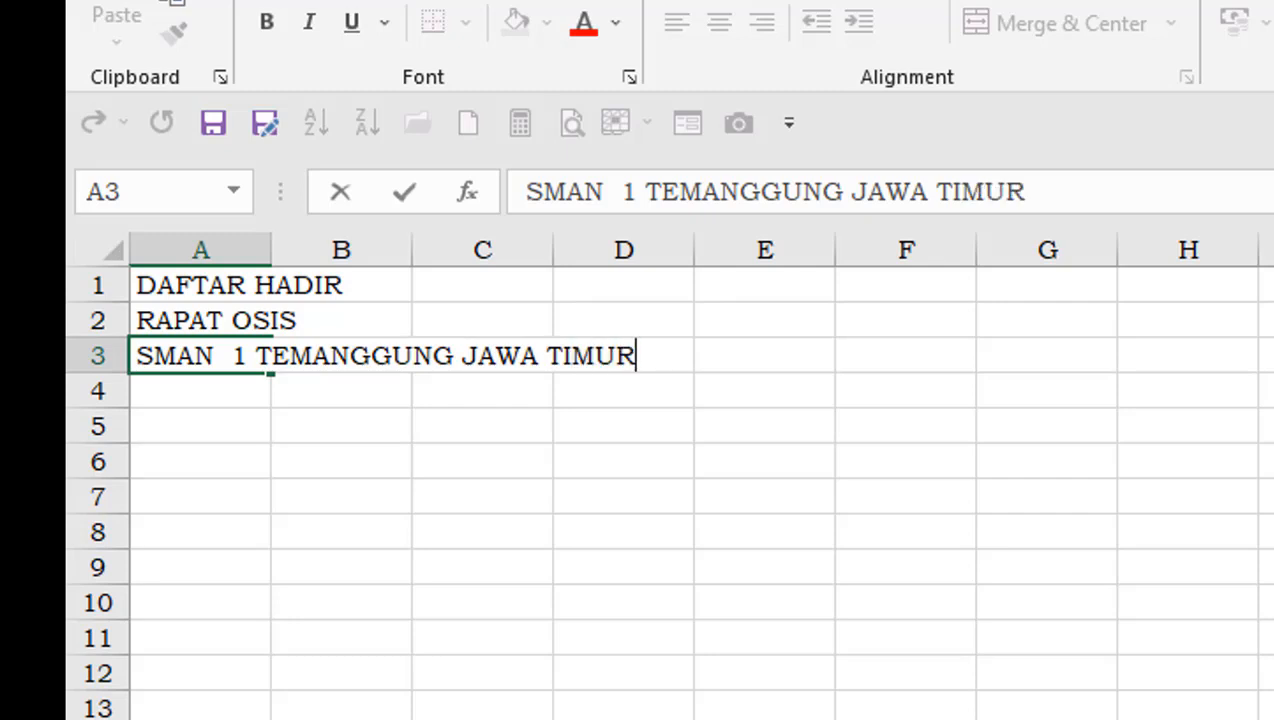
key(Return)
text(TAHUN PELAJARAN 2022/2023)
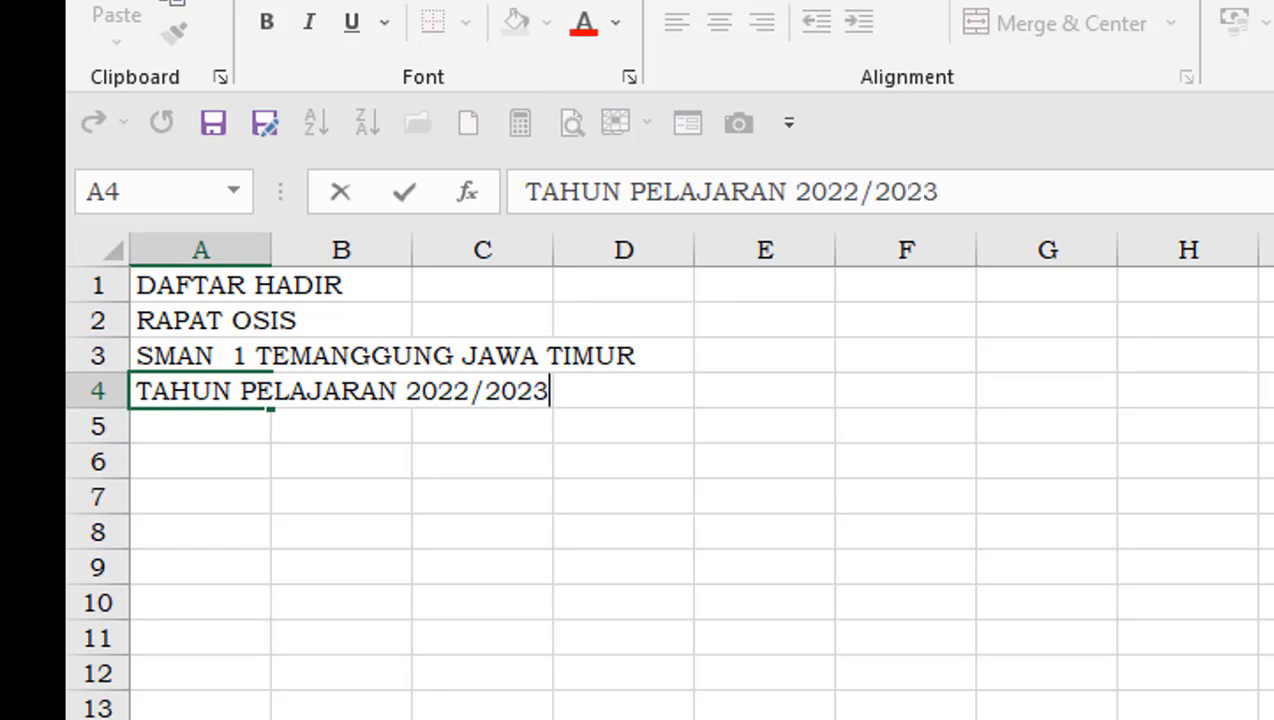
key(Return)
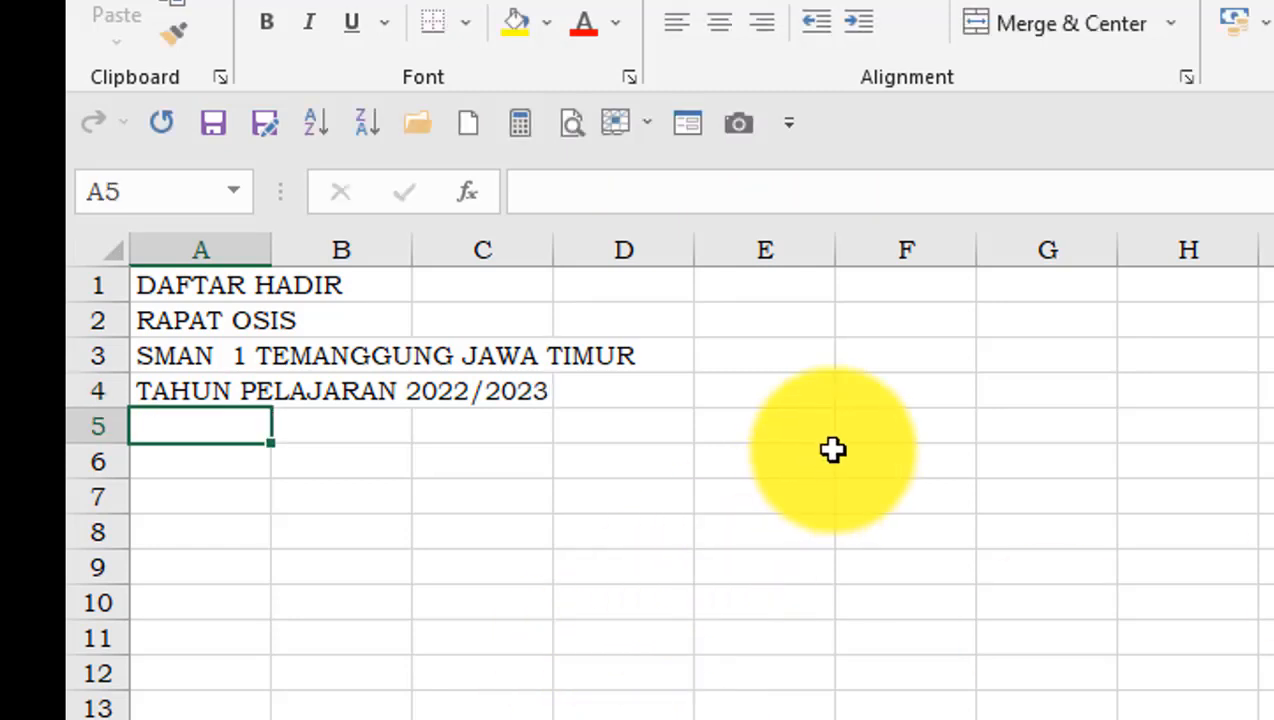
Enter the table headings NO., NAMA, NIS and TANDA TANGAN in cells A6 to D6
key(Return)
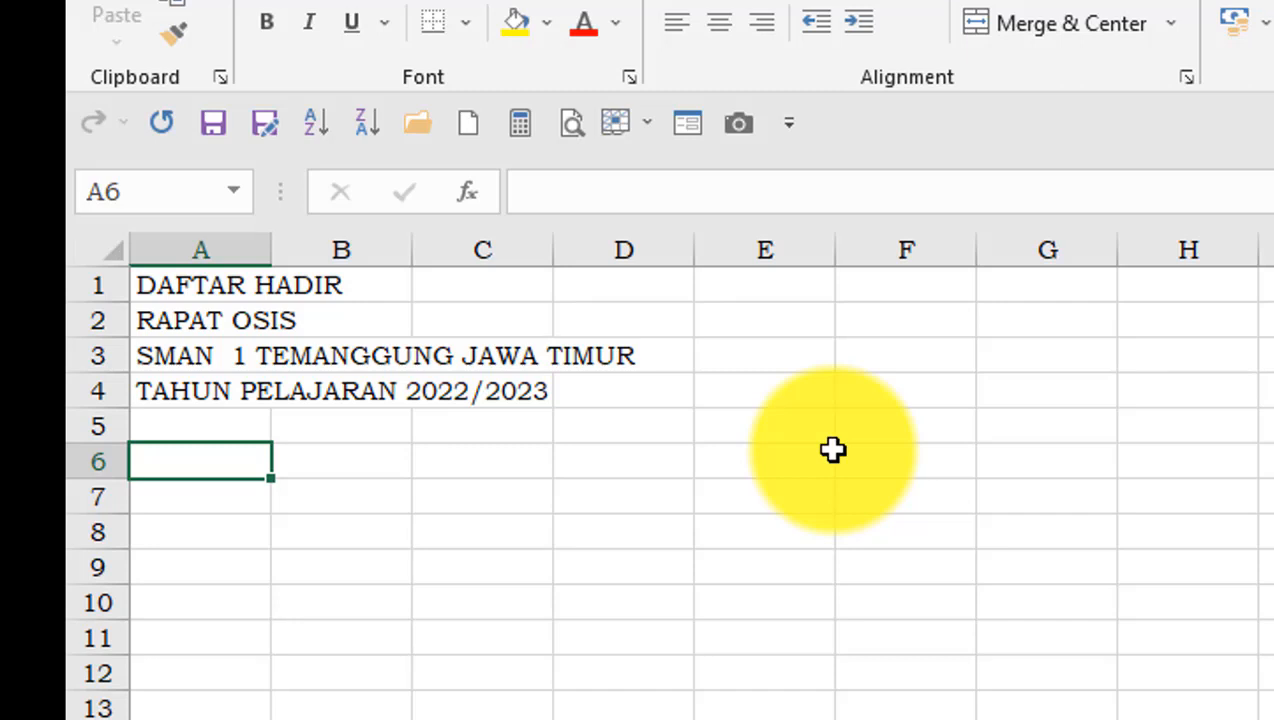
text(NO.)
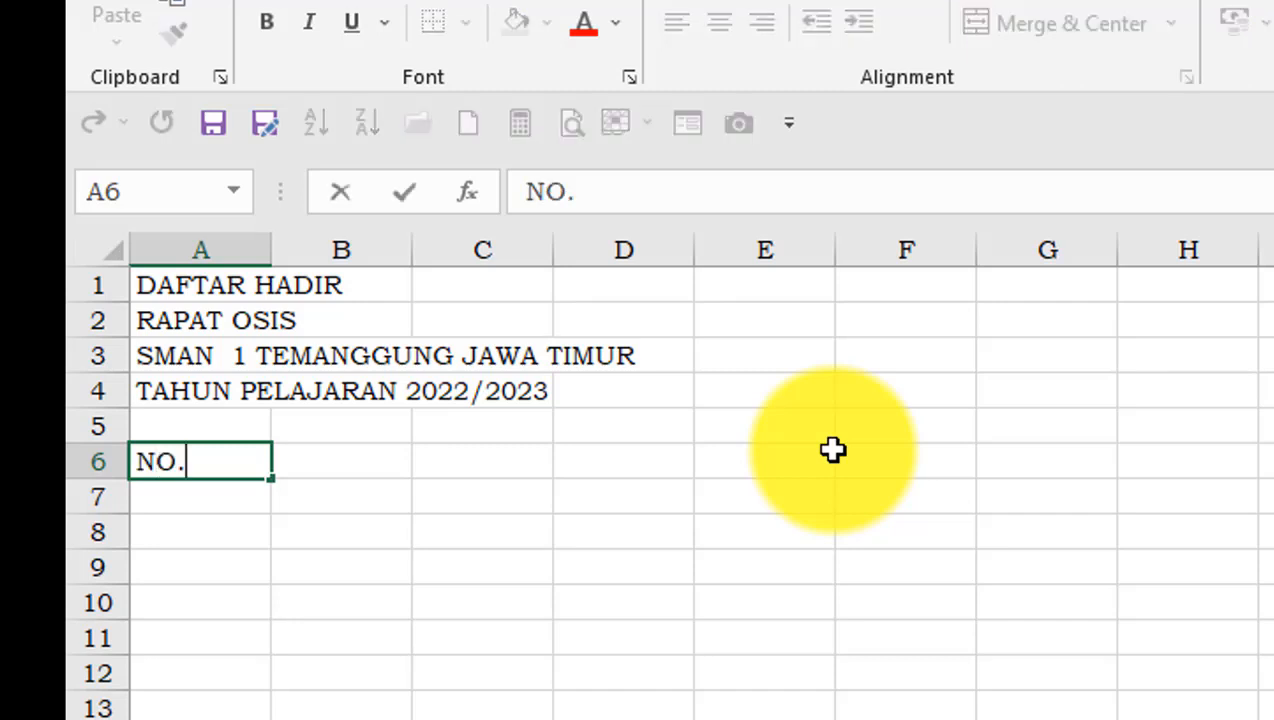
key(Tab)
text(NA)
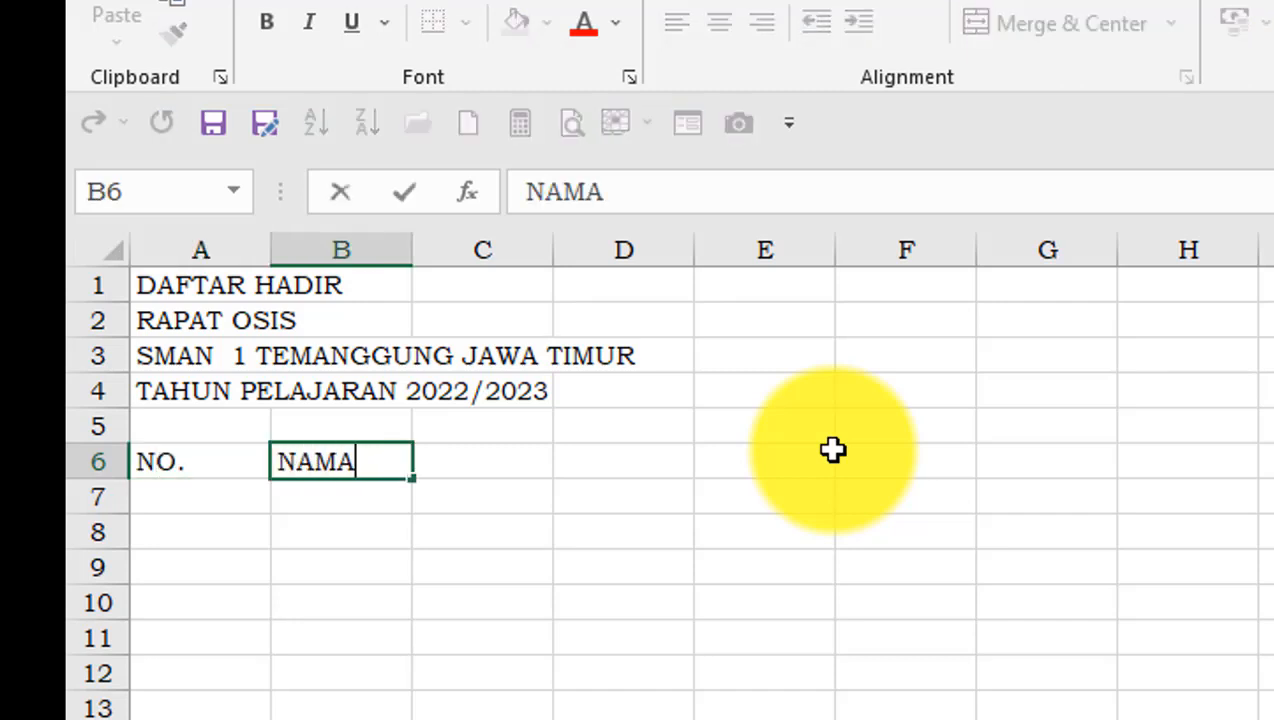
key(Tab)
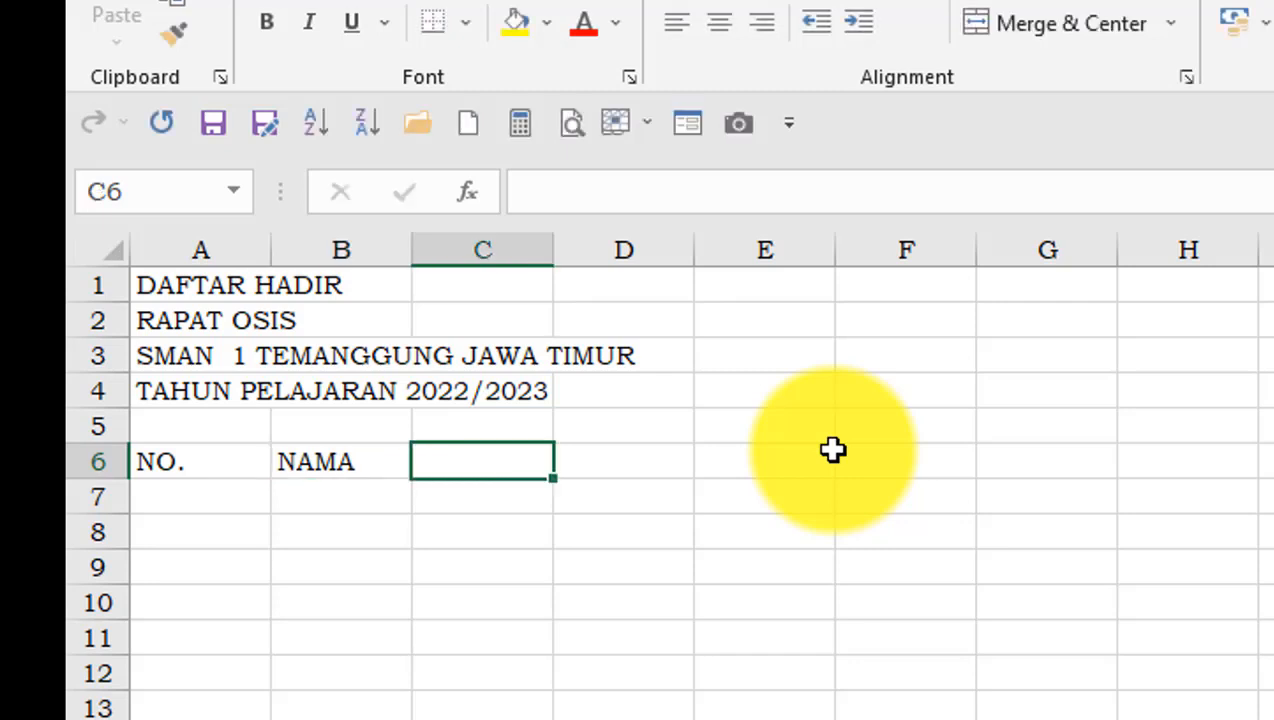
text(NIS)
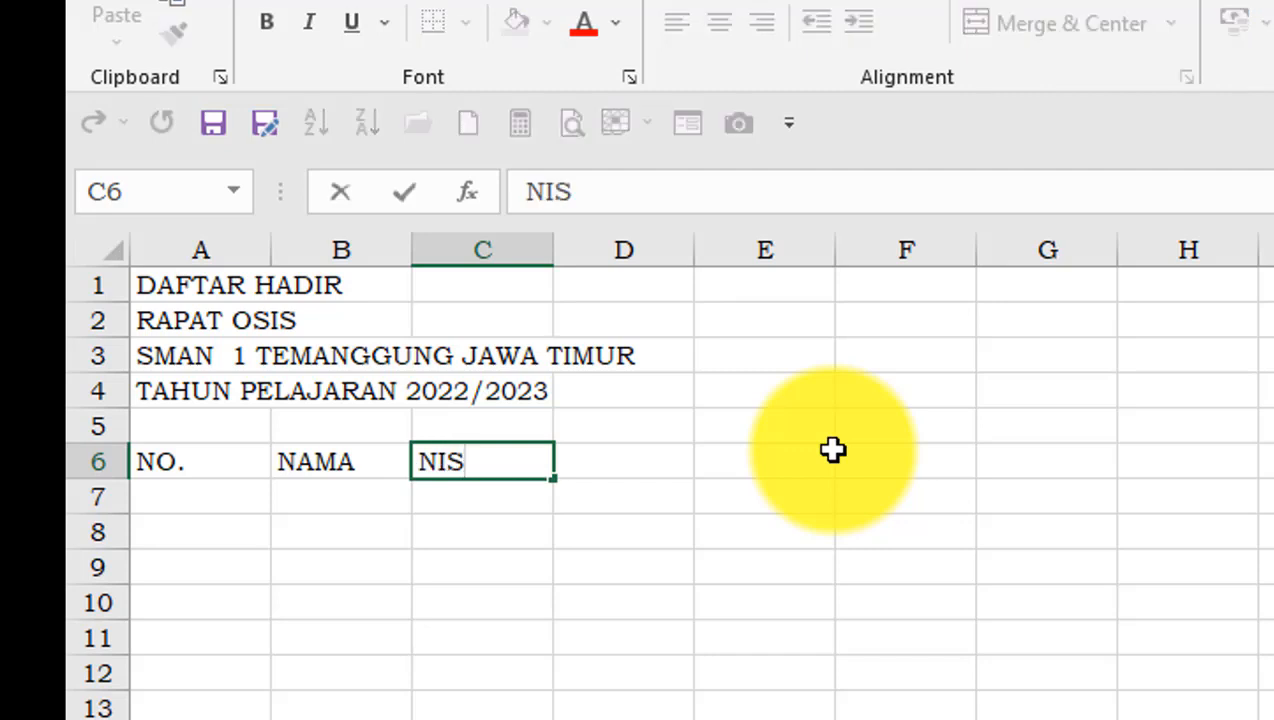
key(Tab)
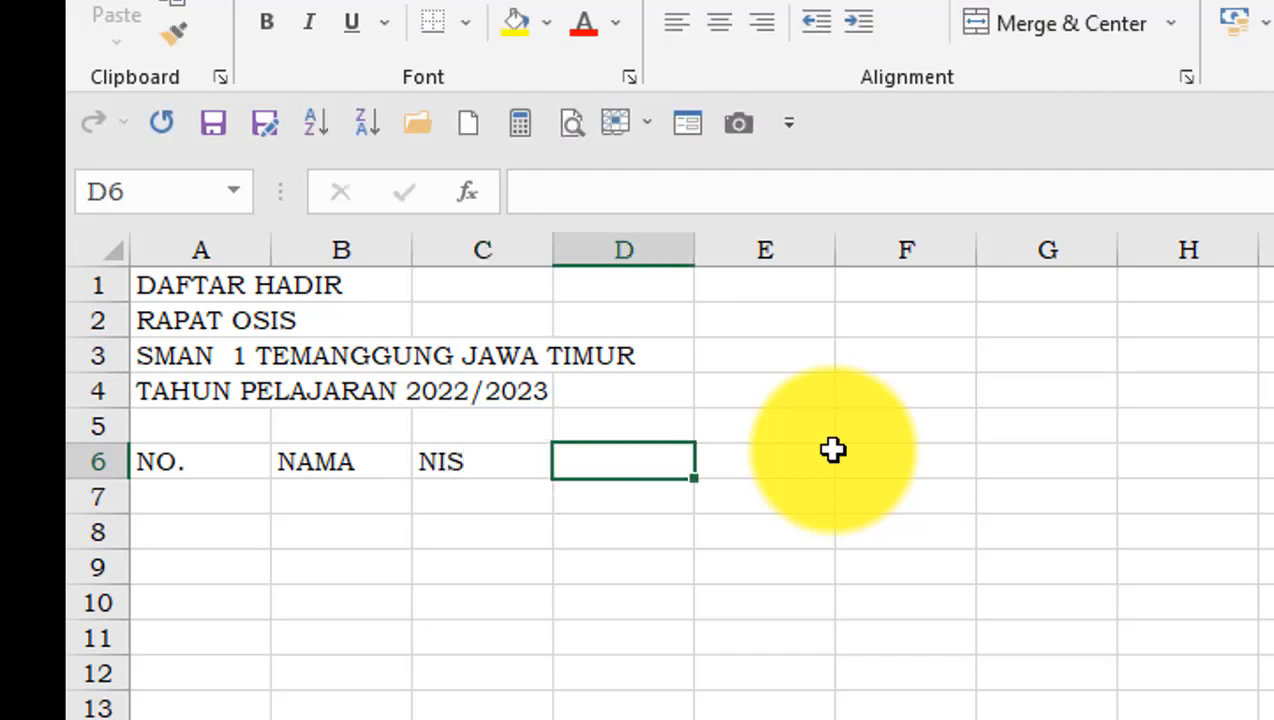
text(t)
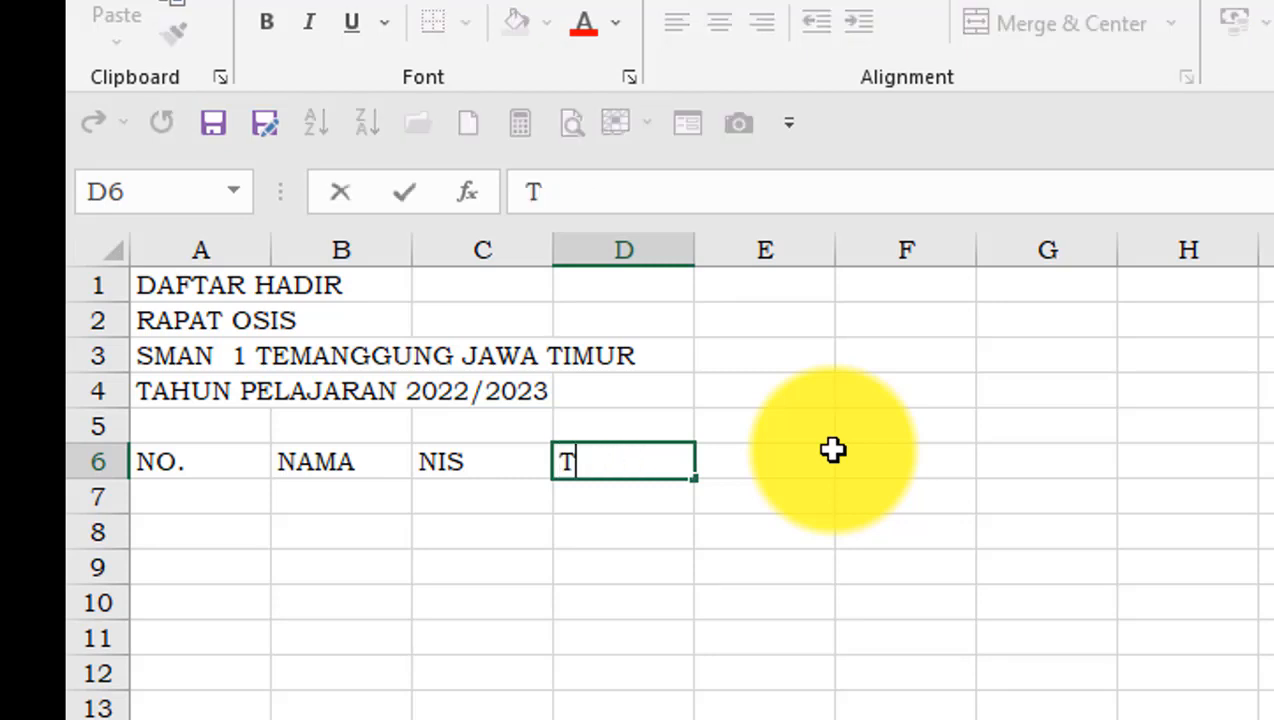
text(ANDA TANGAN)
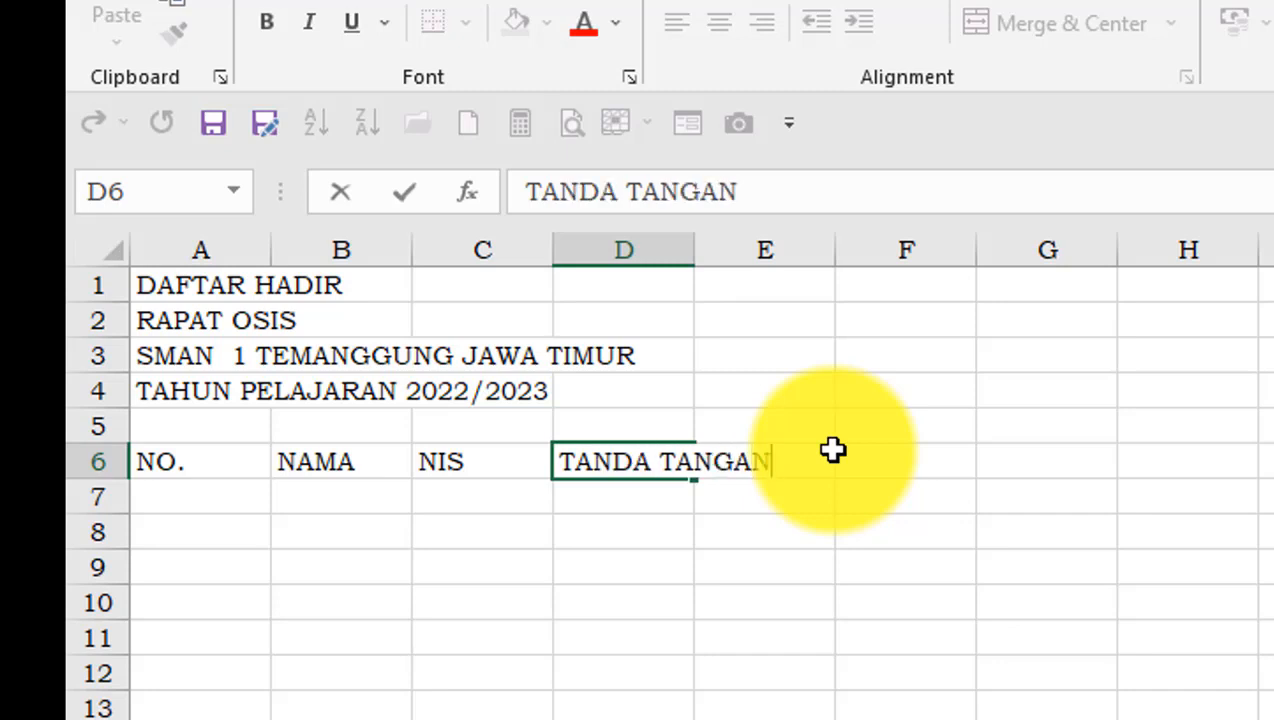
key(Return)
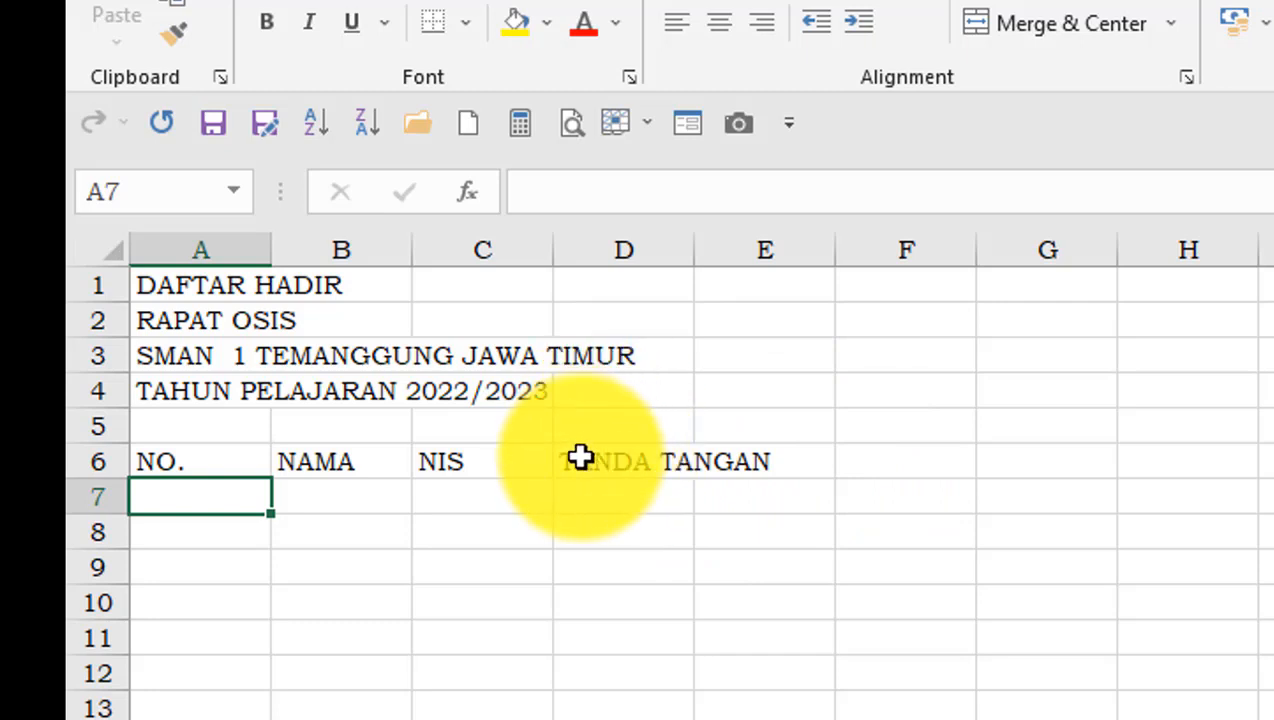
Merge and center the TANDA TANGAN heading across D6:E6 and make row 6 about twice as tall
drag(577, 457, 750, 440)
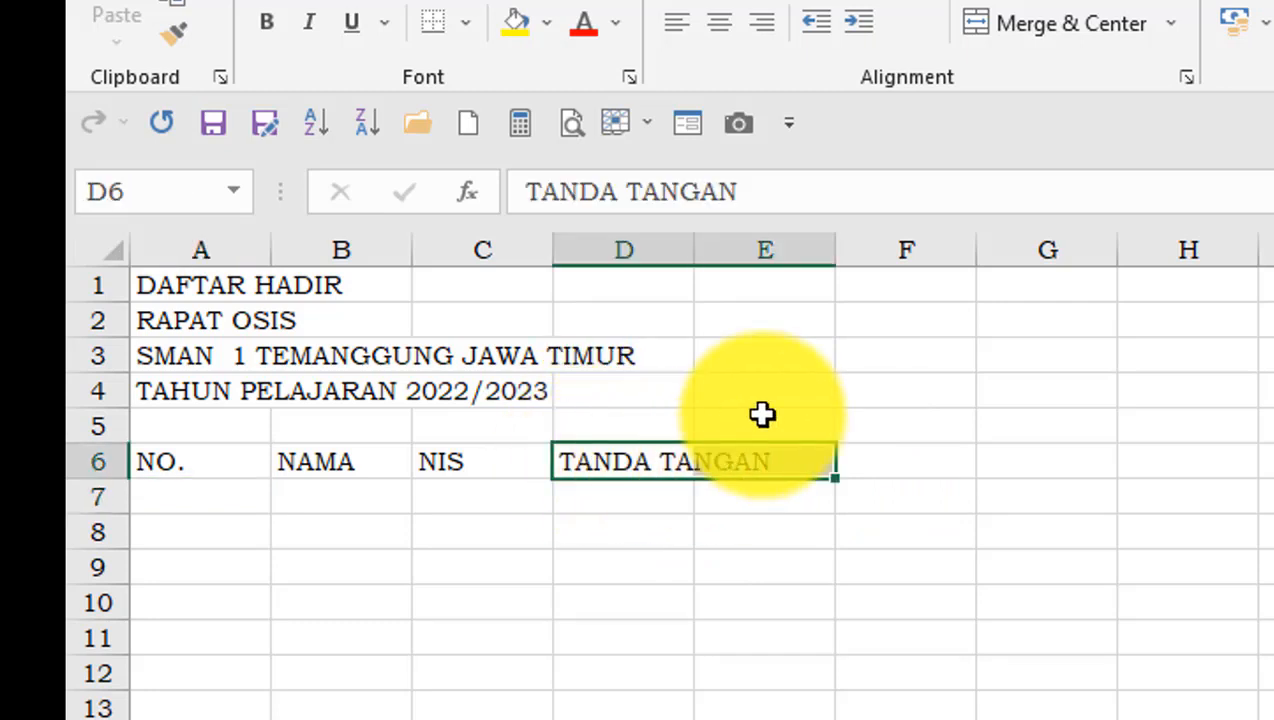
click(1062, 28)
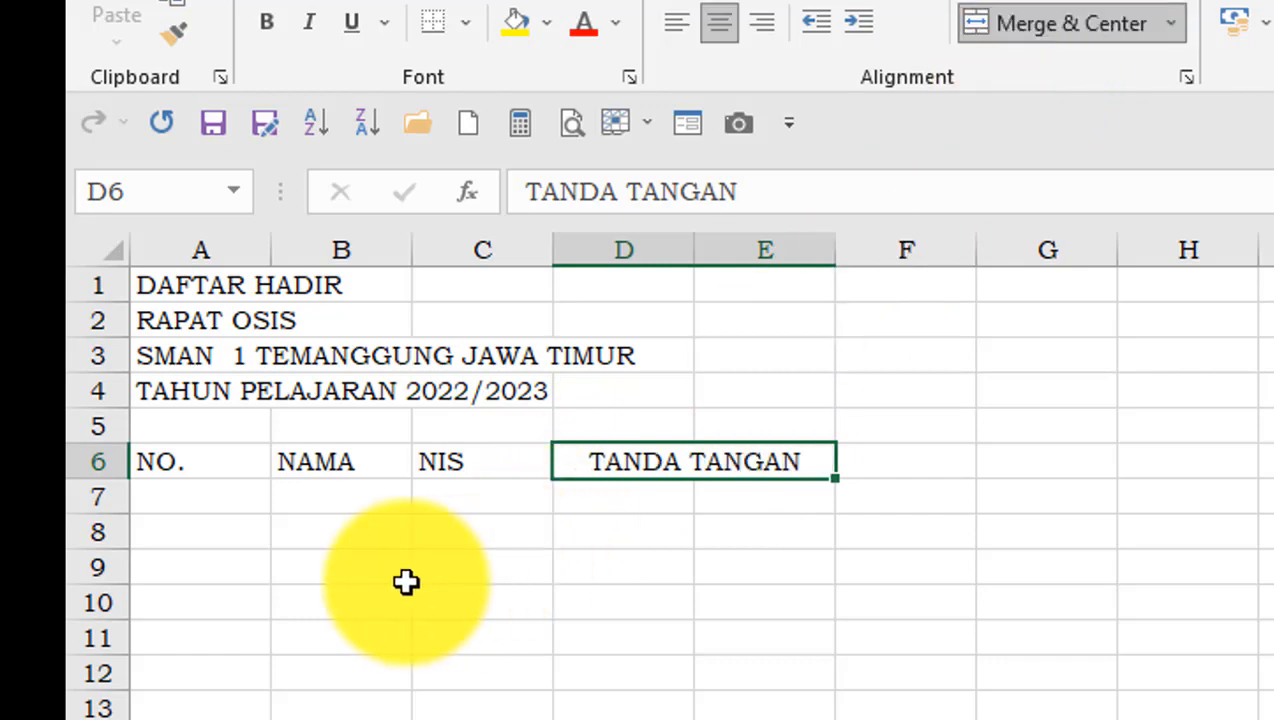
drag(117, 481, 121, 522)
Center the contents of row 6 horizontally and vertically and make the headings bold
click(95, 484)
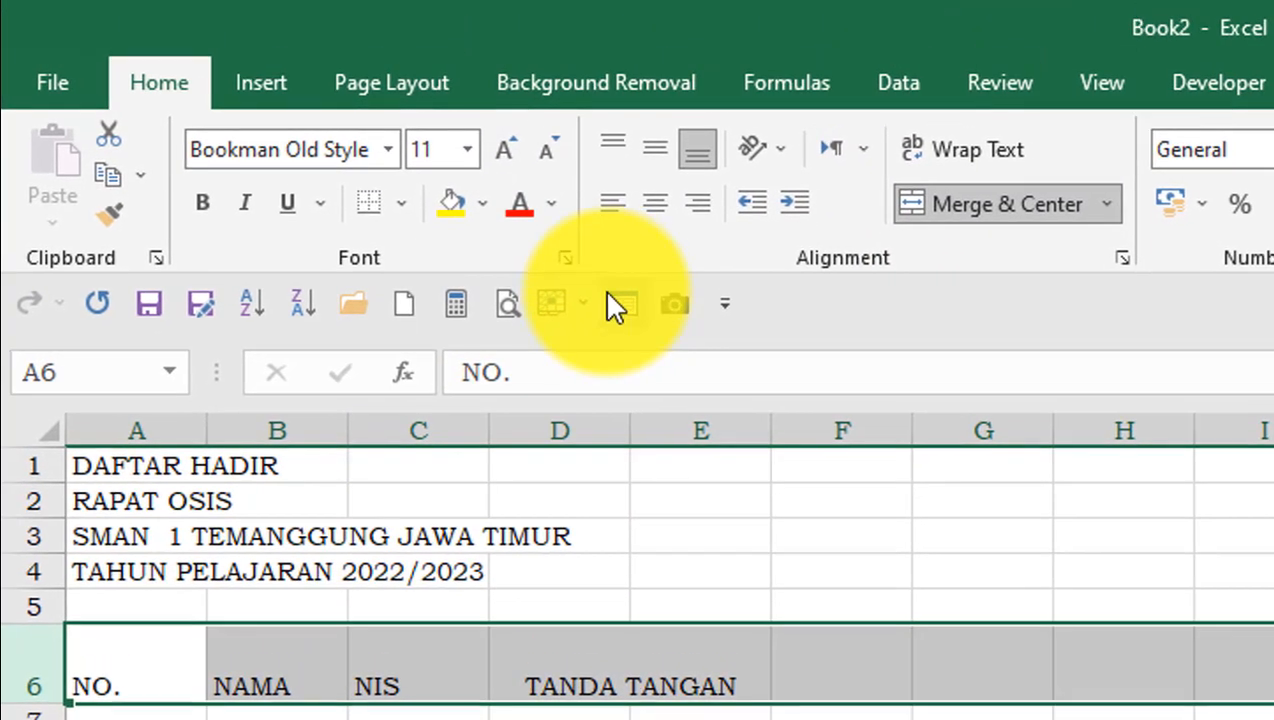
click(655, 205)
click(651, 152)
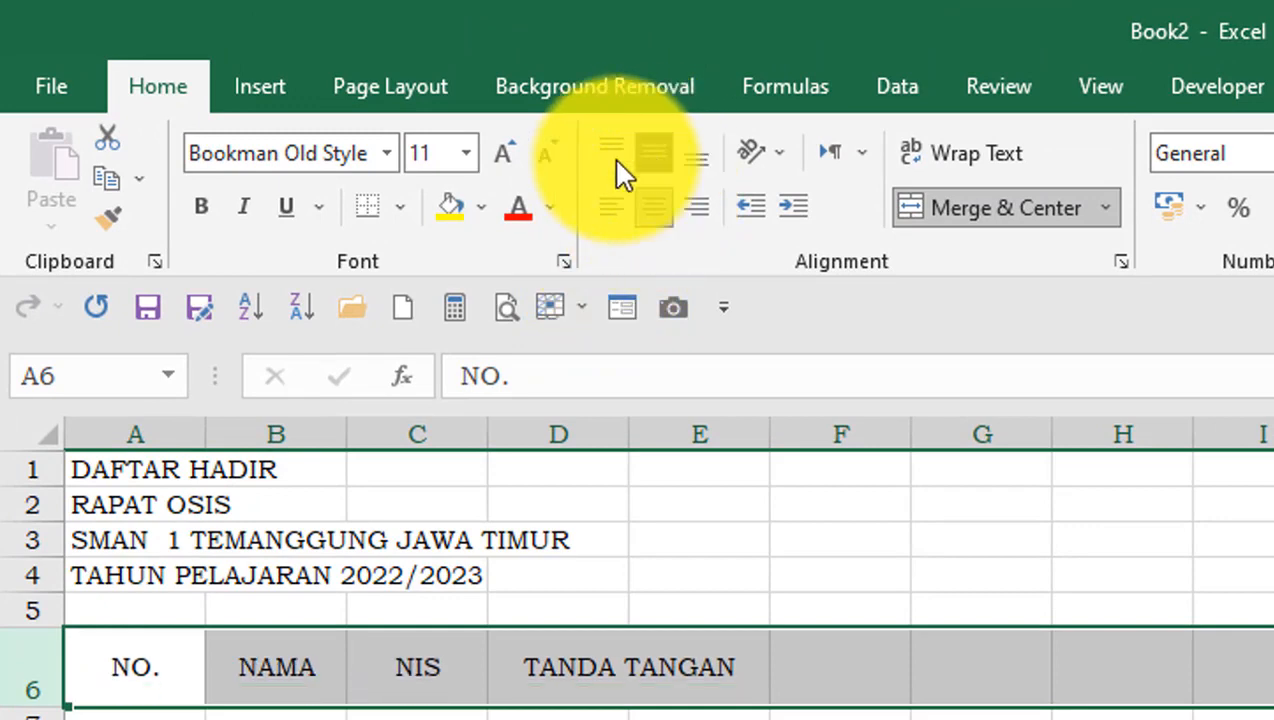
click(202, 207)
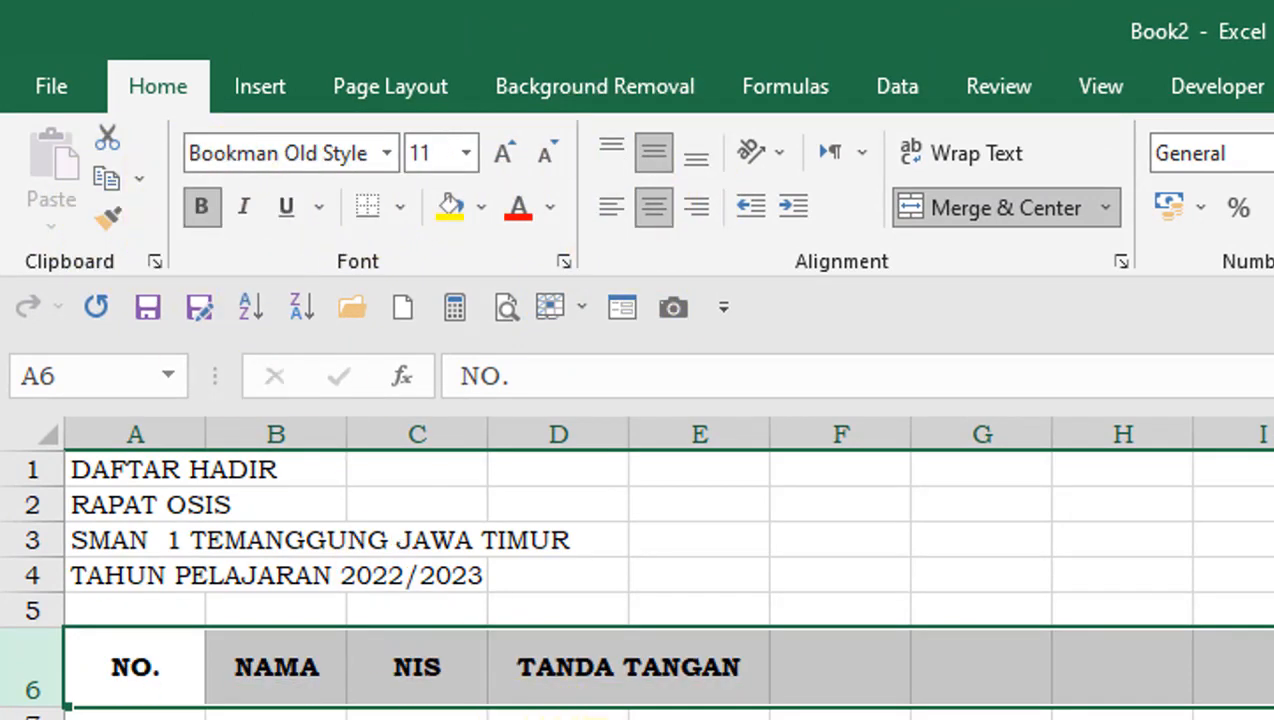
click(558, 717)
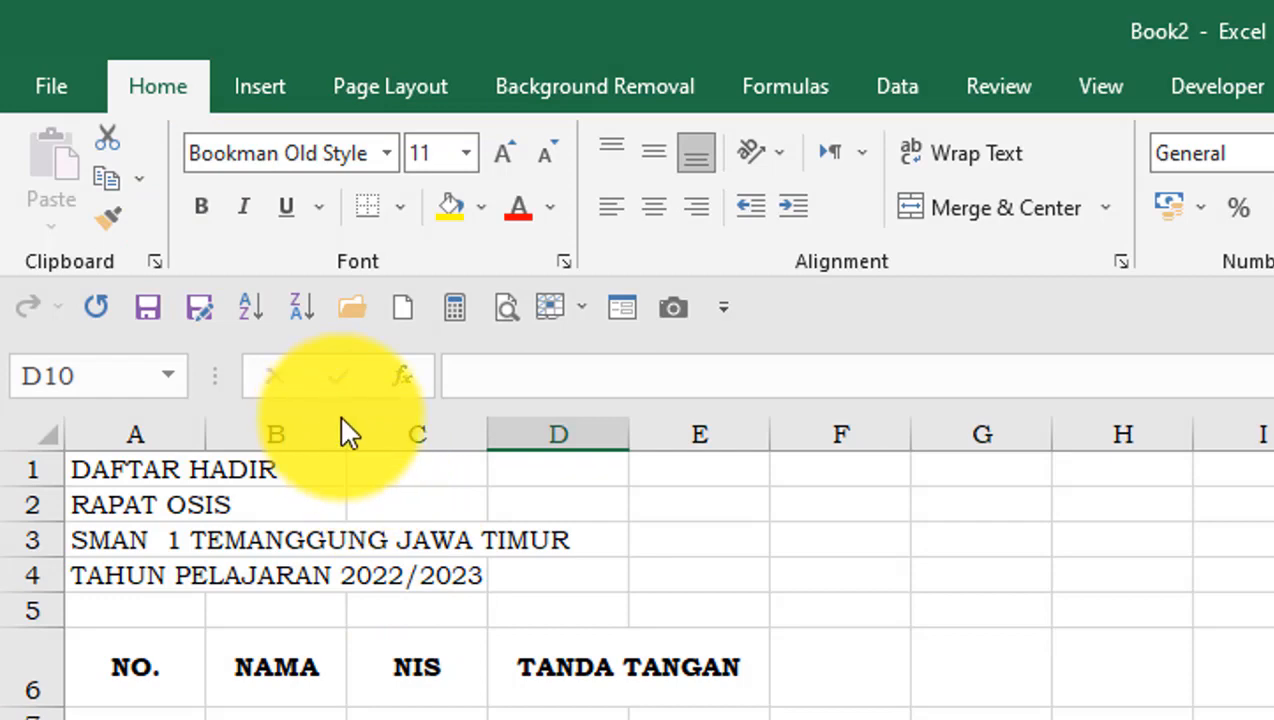
Make column B about four times as wide and column C slightly wider, and apply All Borders to A6:E8
drag(347, 424, 817, 484)
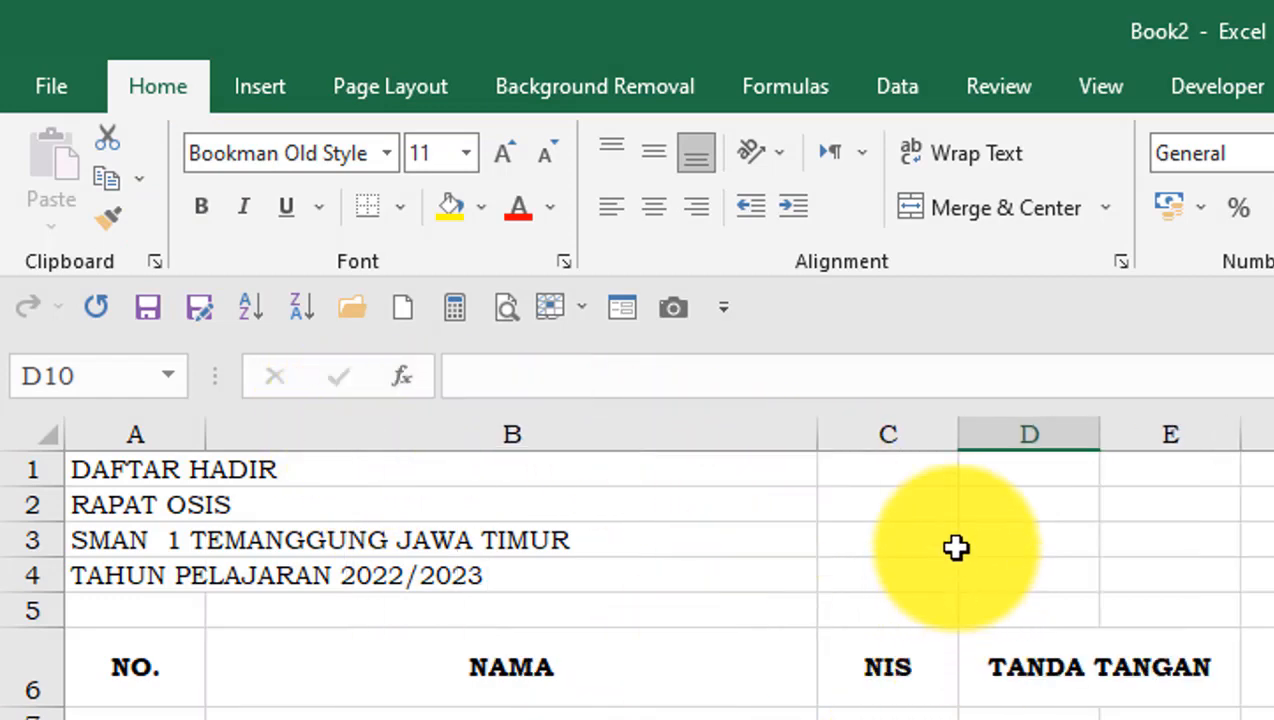
drag(962, 422, 993, 432)
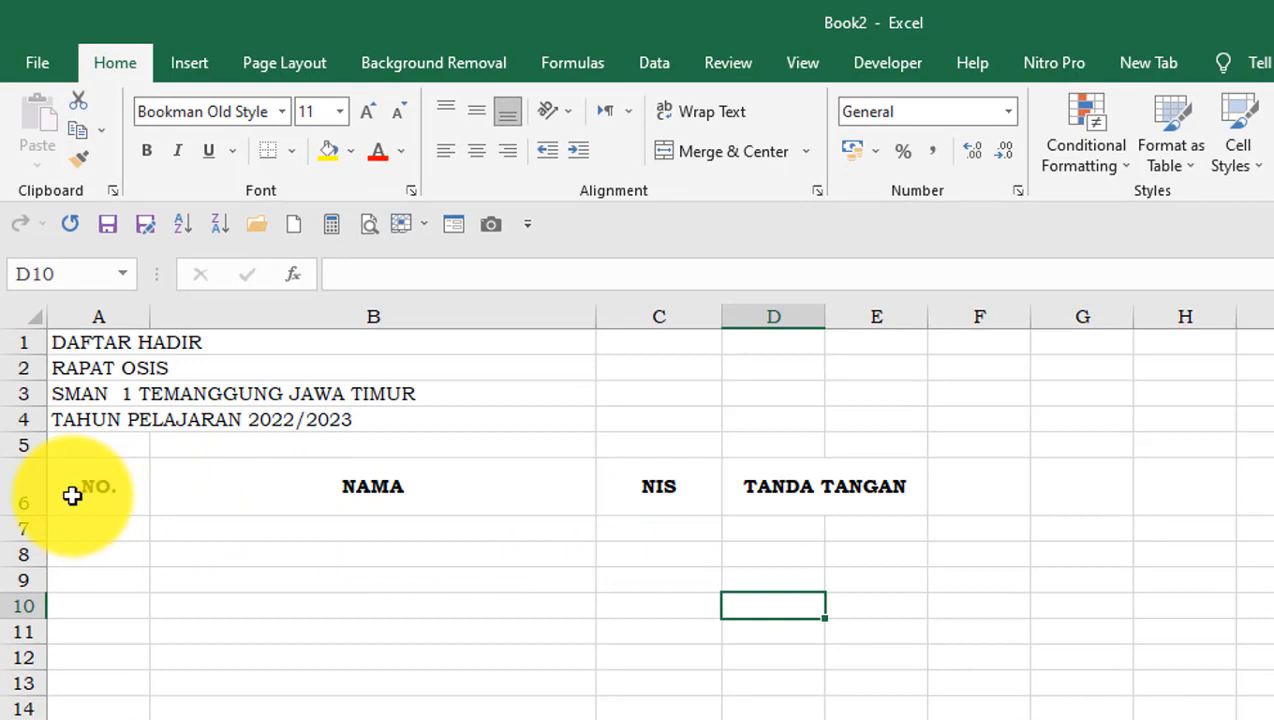
drag(70, 492, 814, 552)
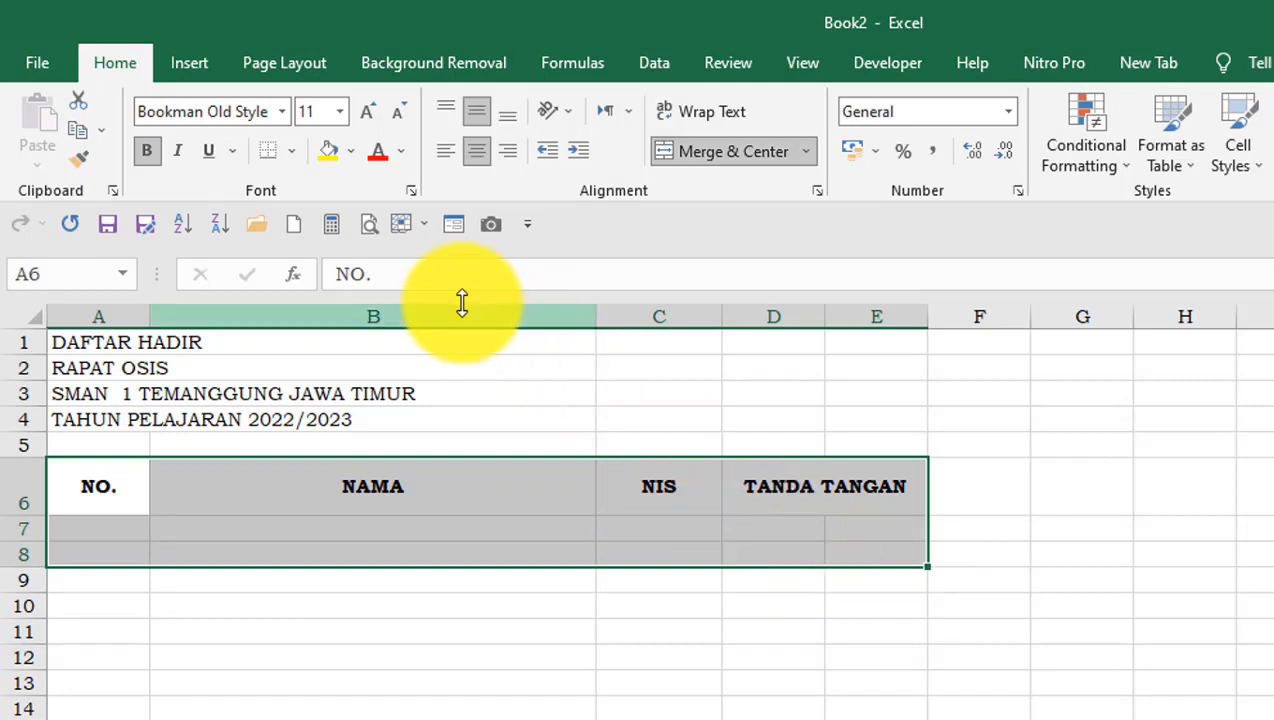
click(291, 153)
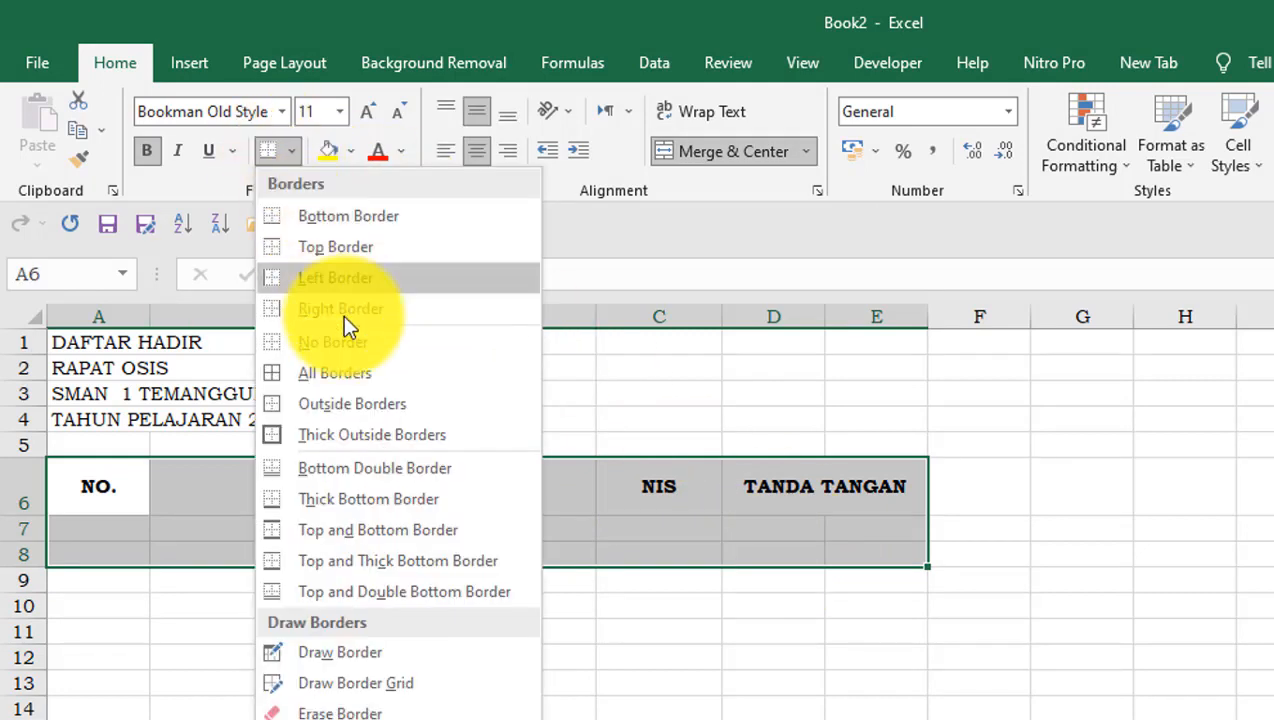
click(301, 369)
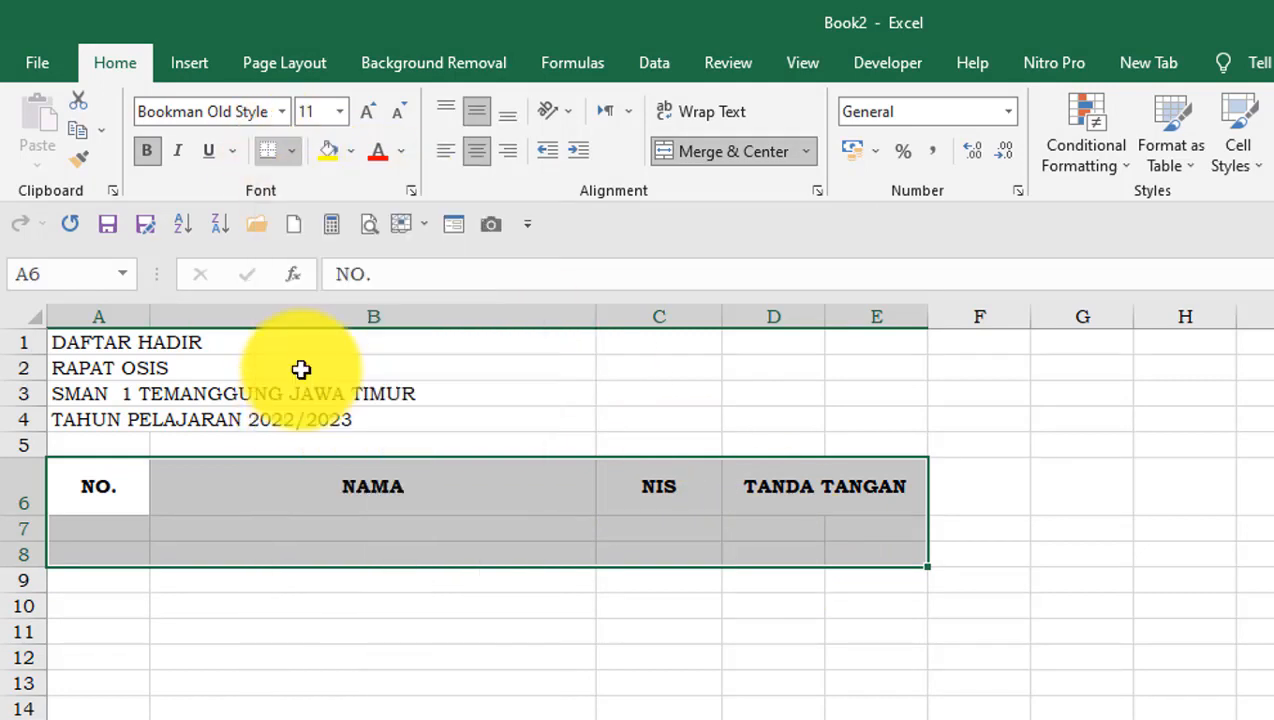
click(676, 665)
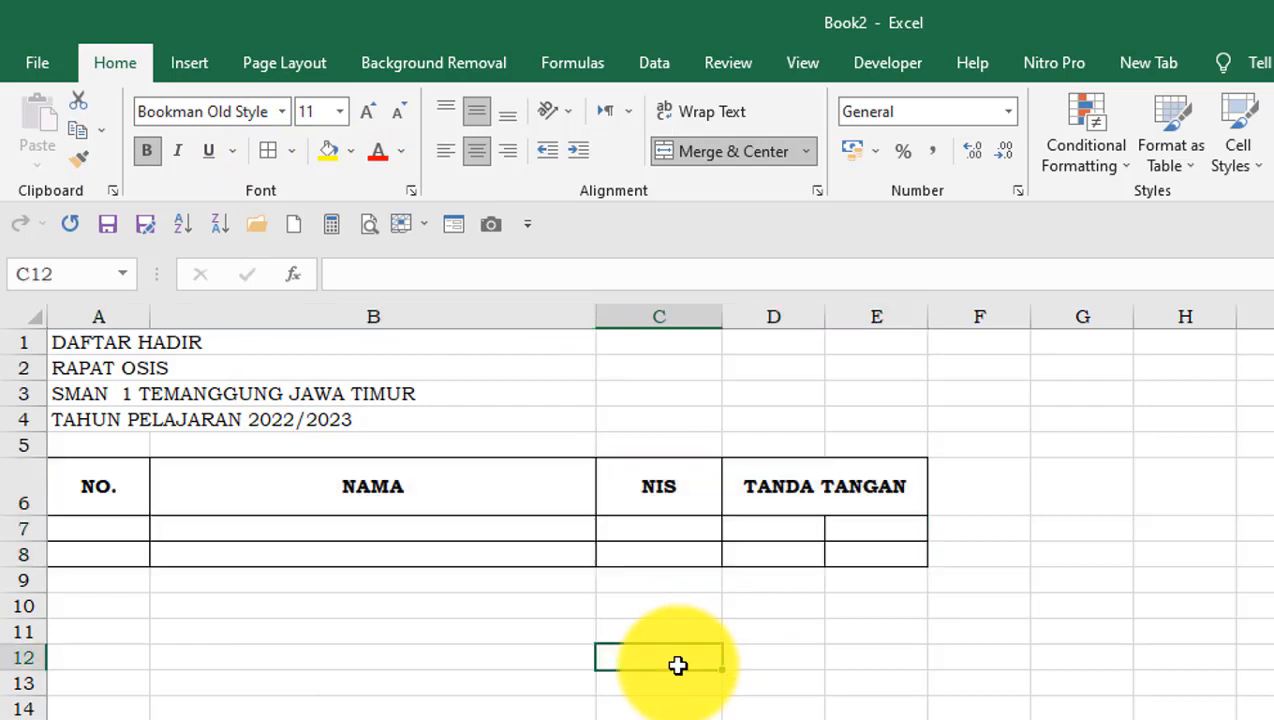
Remove the inner vertical and horizontal borders from the signature cells D7:E8, keeping the outline
drag(778, 530, 868, 556)
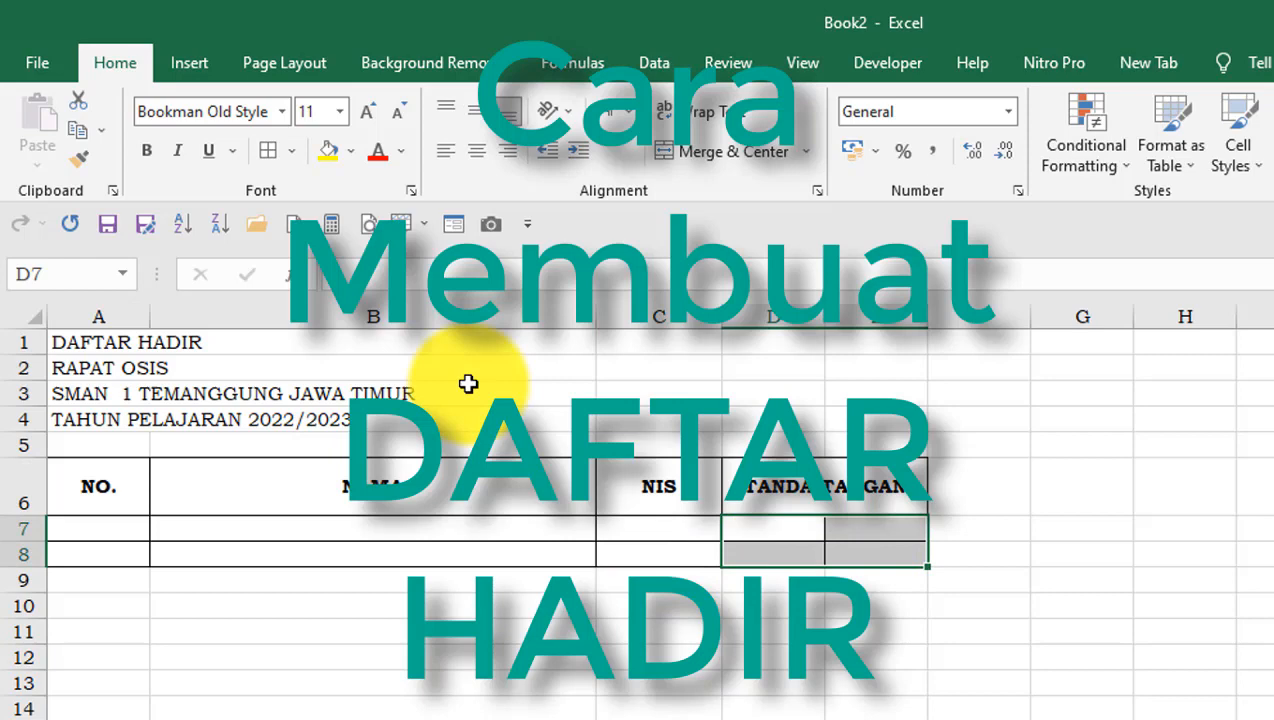
click(291, 153)
click(345, 719)
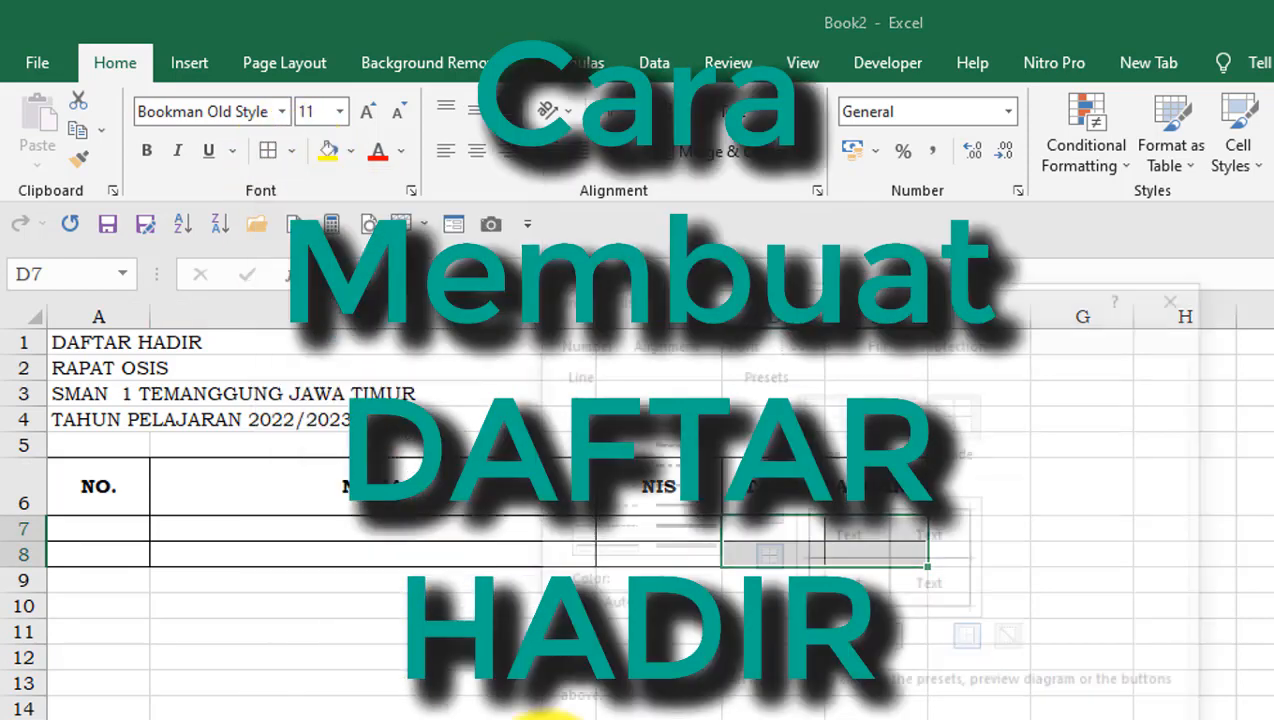
click(893, 535)
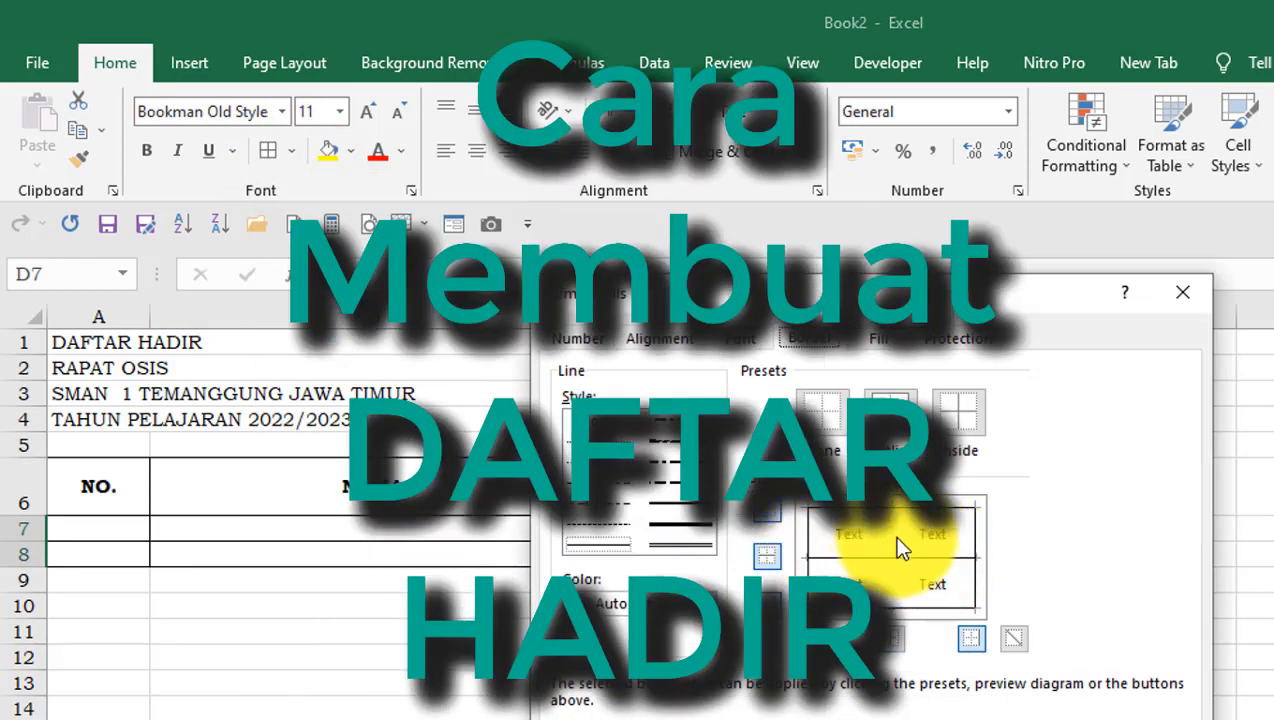
click(923, 560)
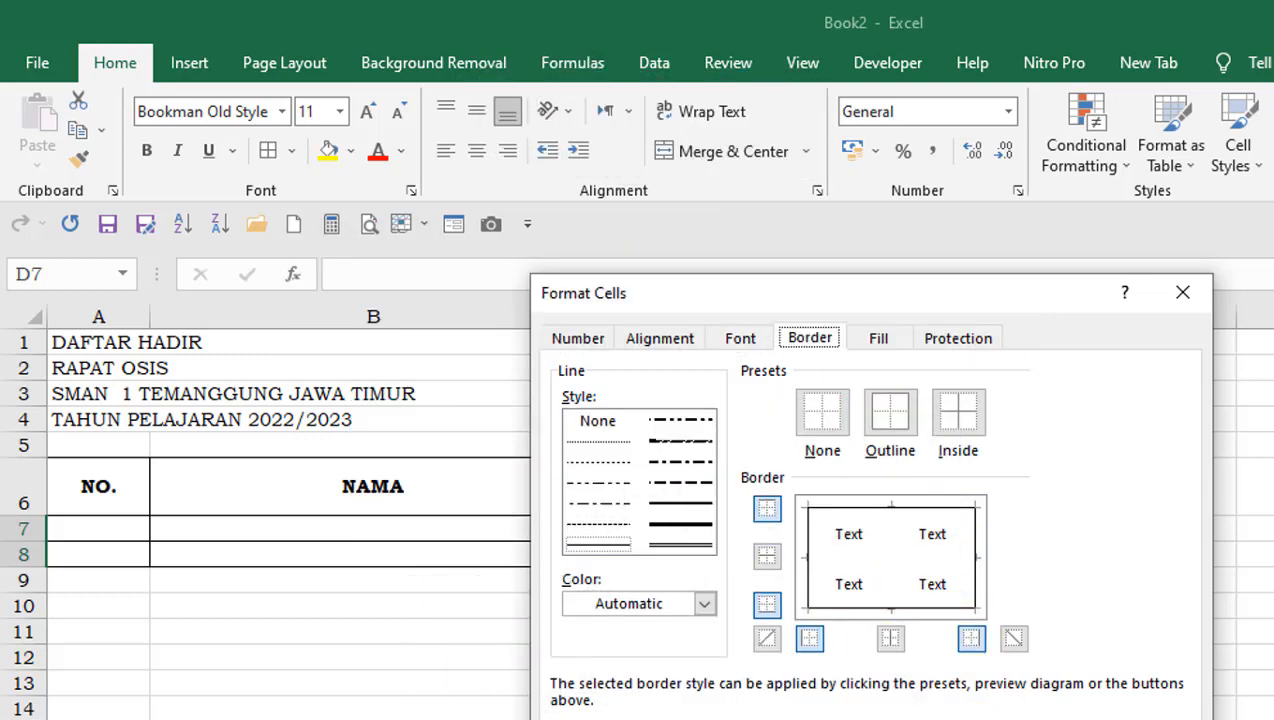
click(1037, 710)
click(876, 686)
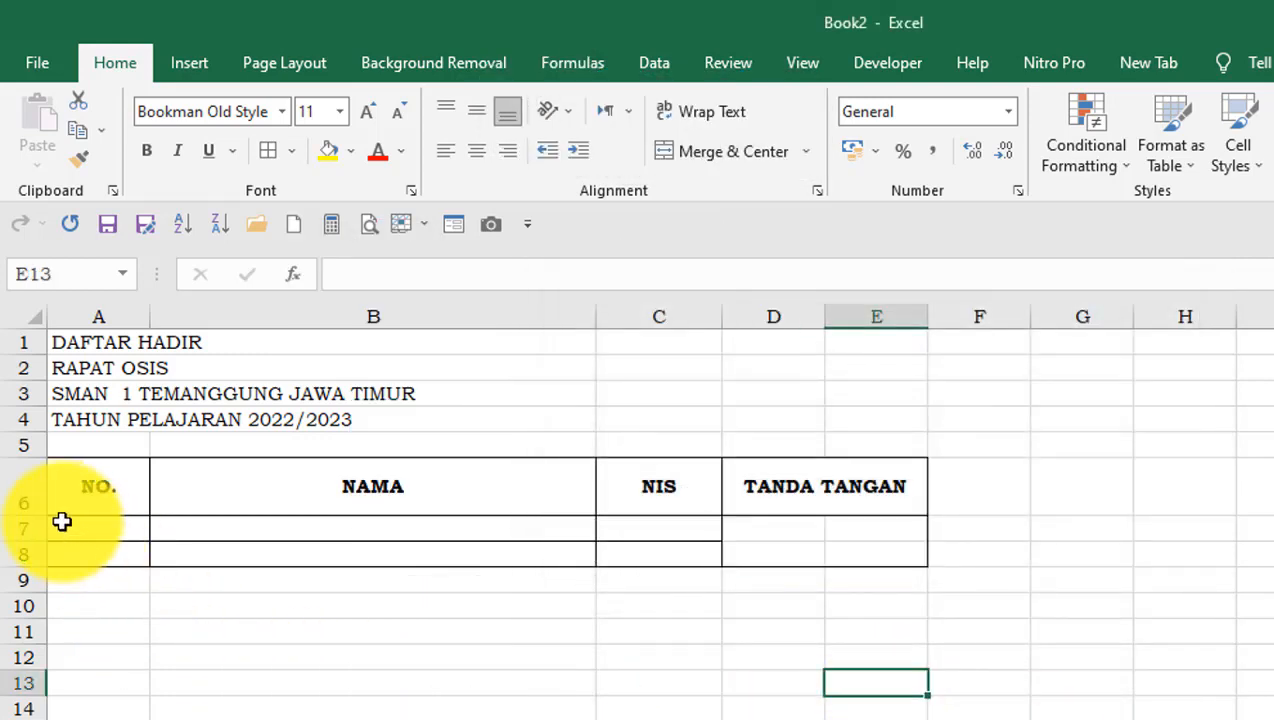
Change the horizontal border between rows 7 and 8 in A7:C8 to a dotted line
drag(62, 521, 622, 545)
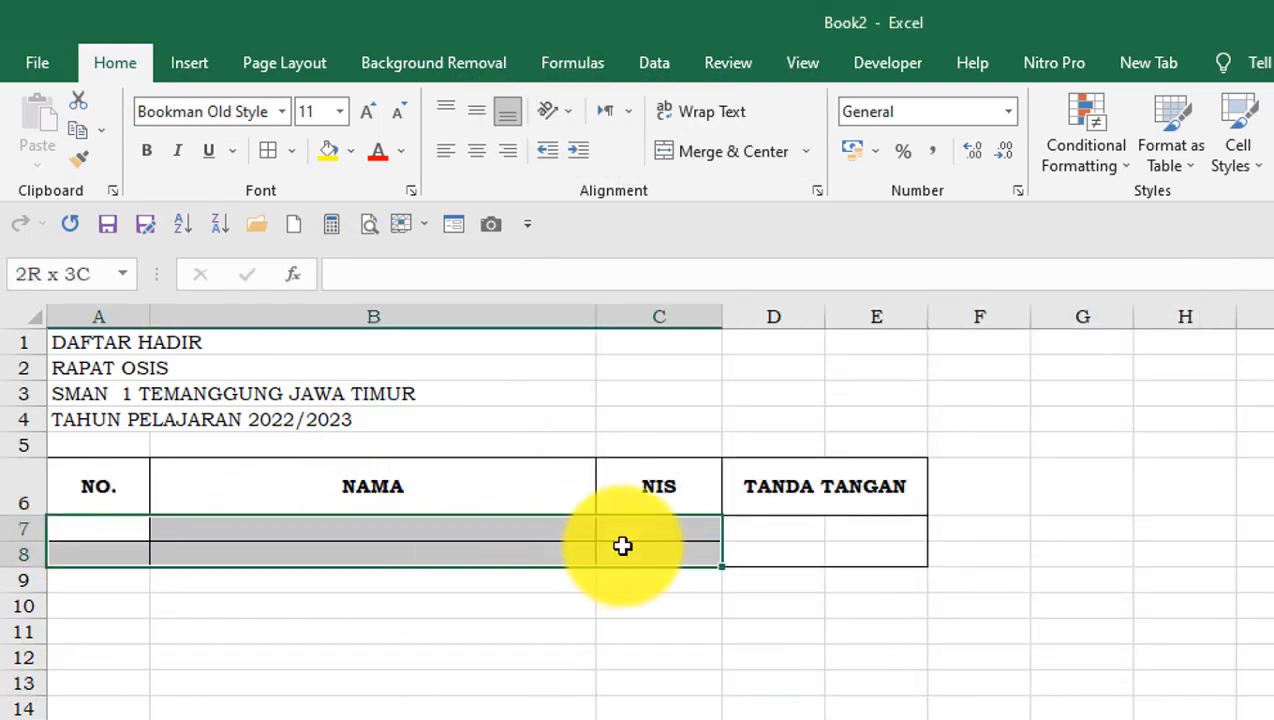
click(289, 152)
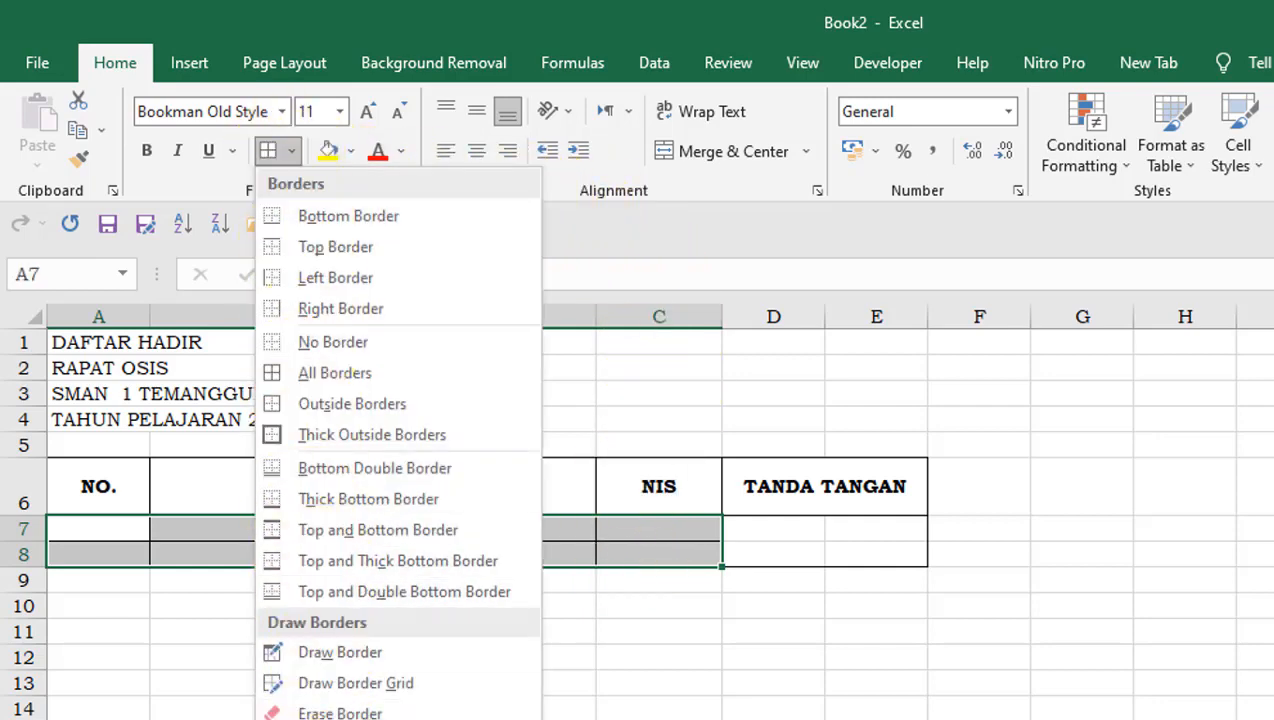
click(345, 719)
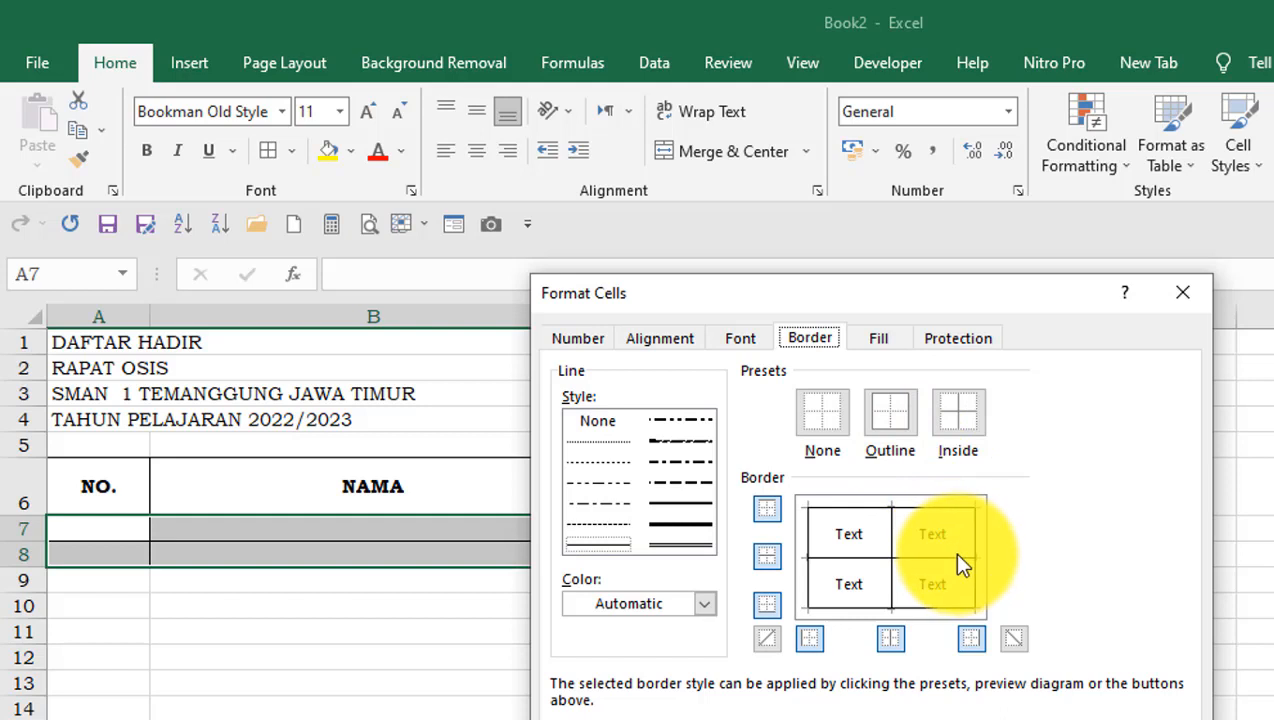
click(953, 551)
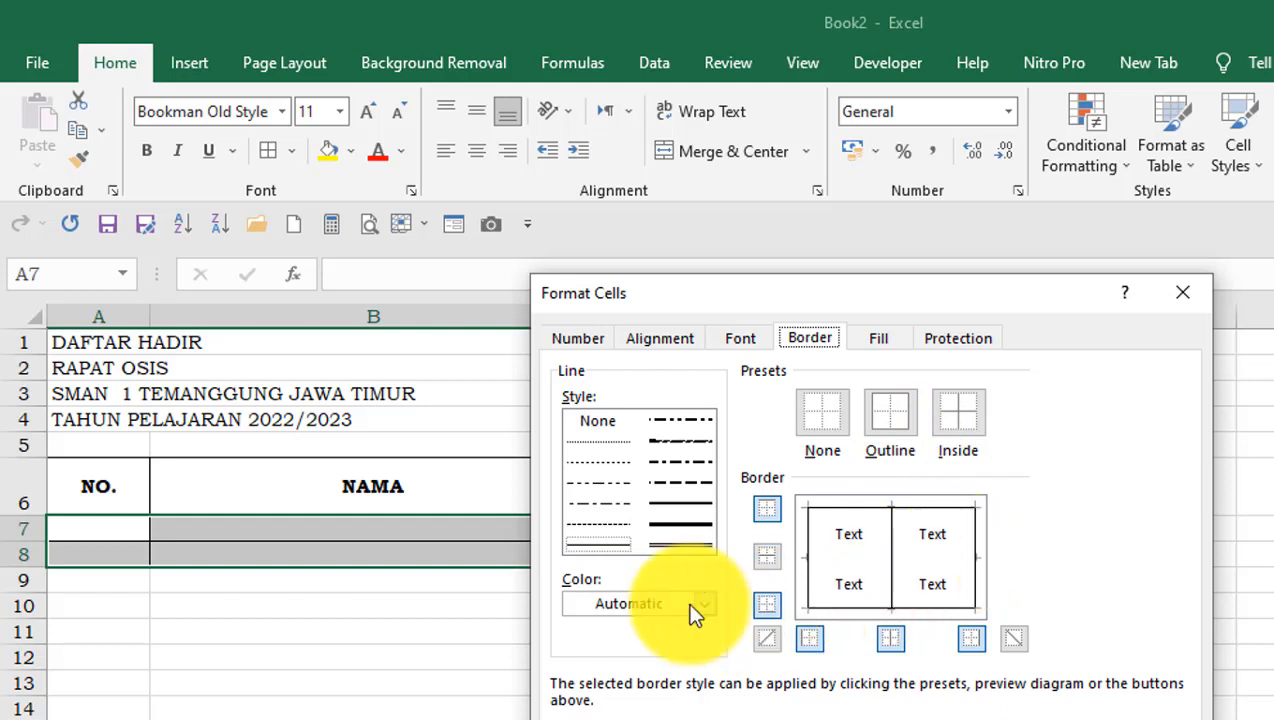
click(600, 441)
click(930, 558)
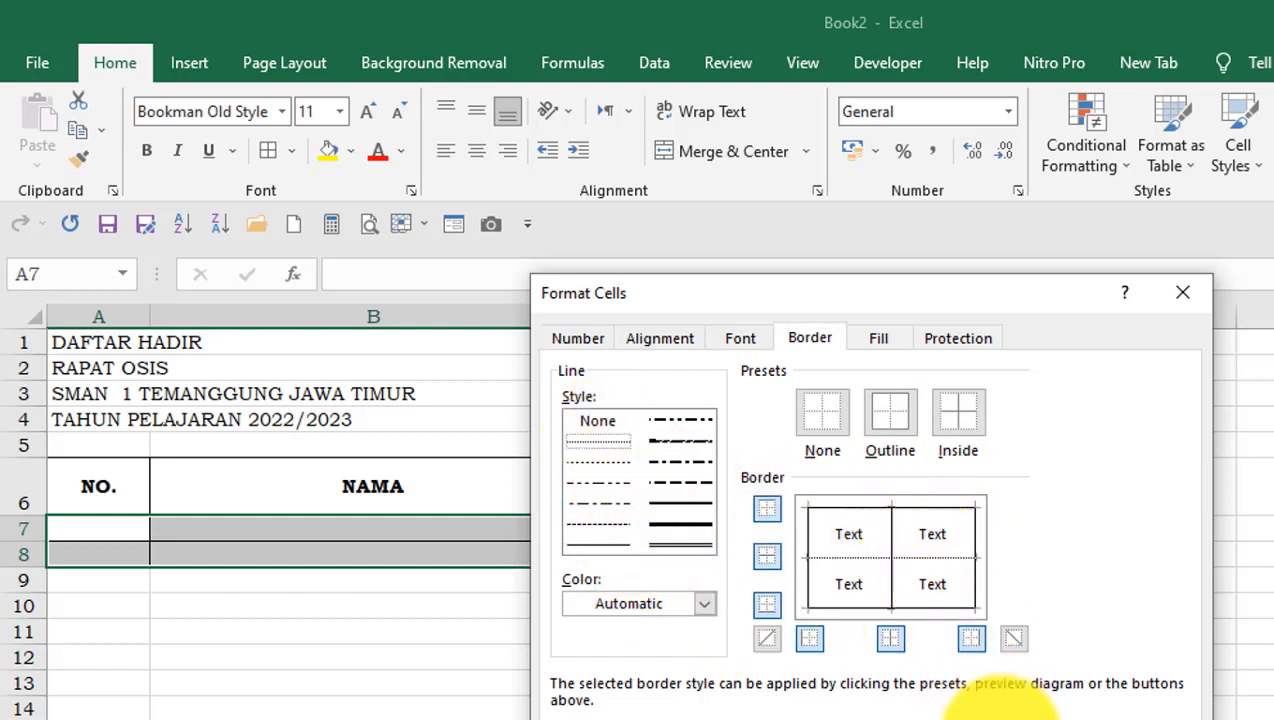
click(1040, 719)
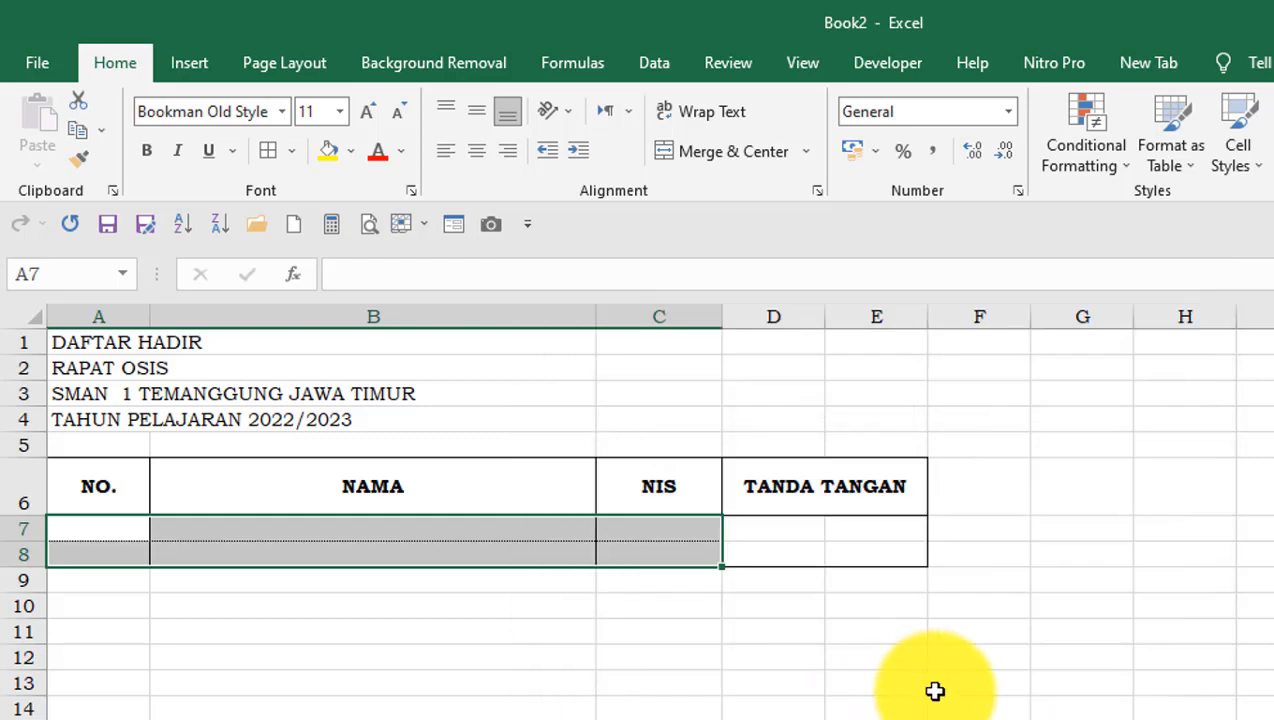
click(937, 691)
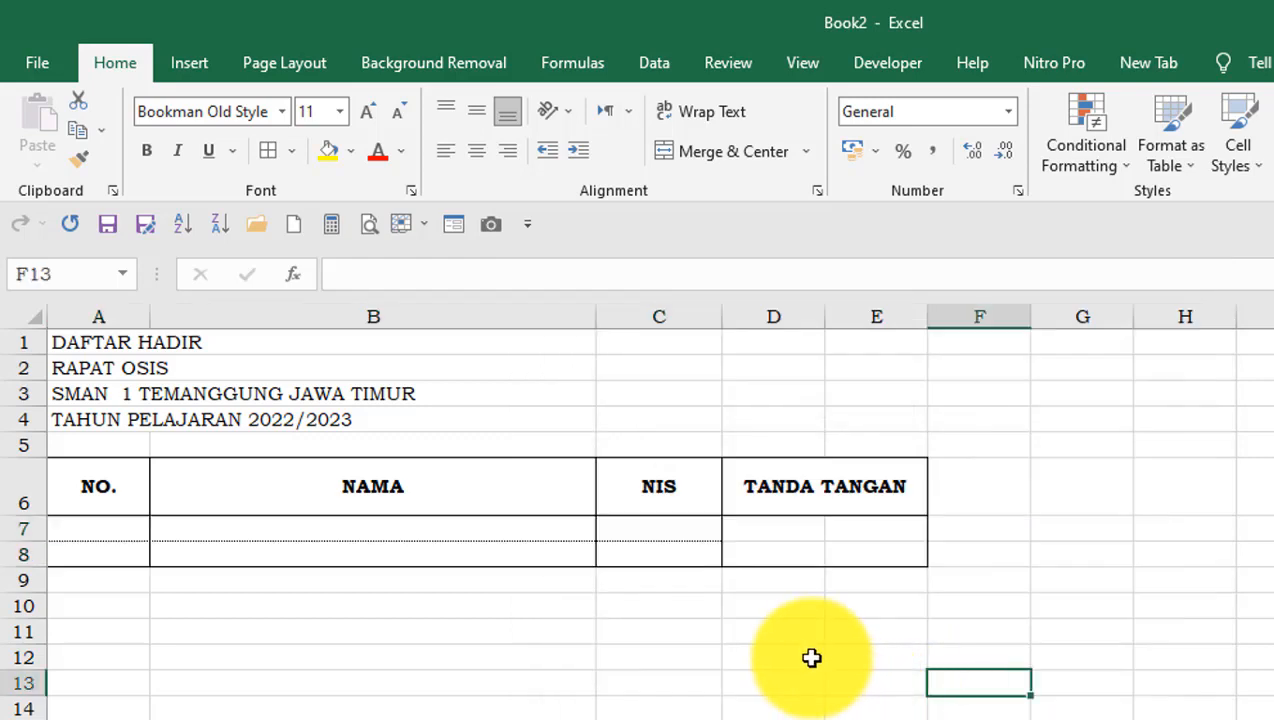
Link the signature cells to the number column with =A7 in D7 and =A8 in E8
click(780, 524)
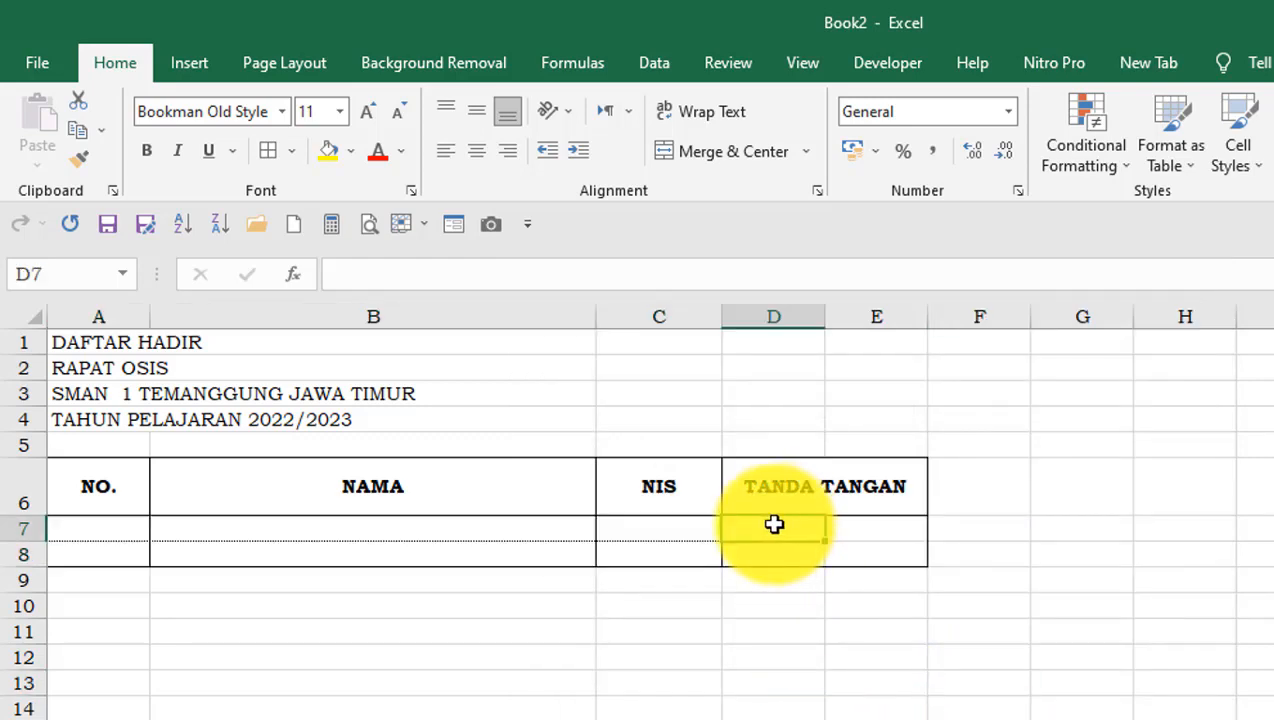
text(=)
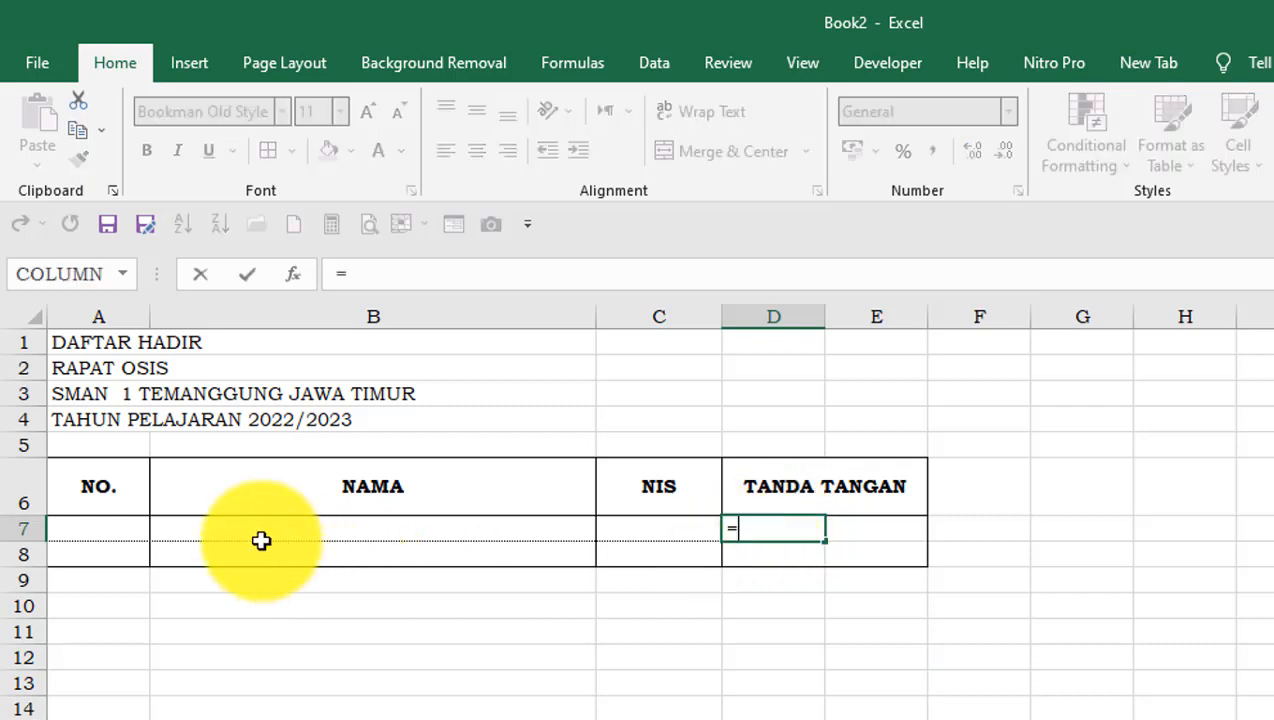
click(127, 528)
key(Return)
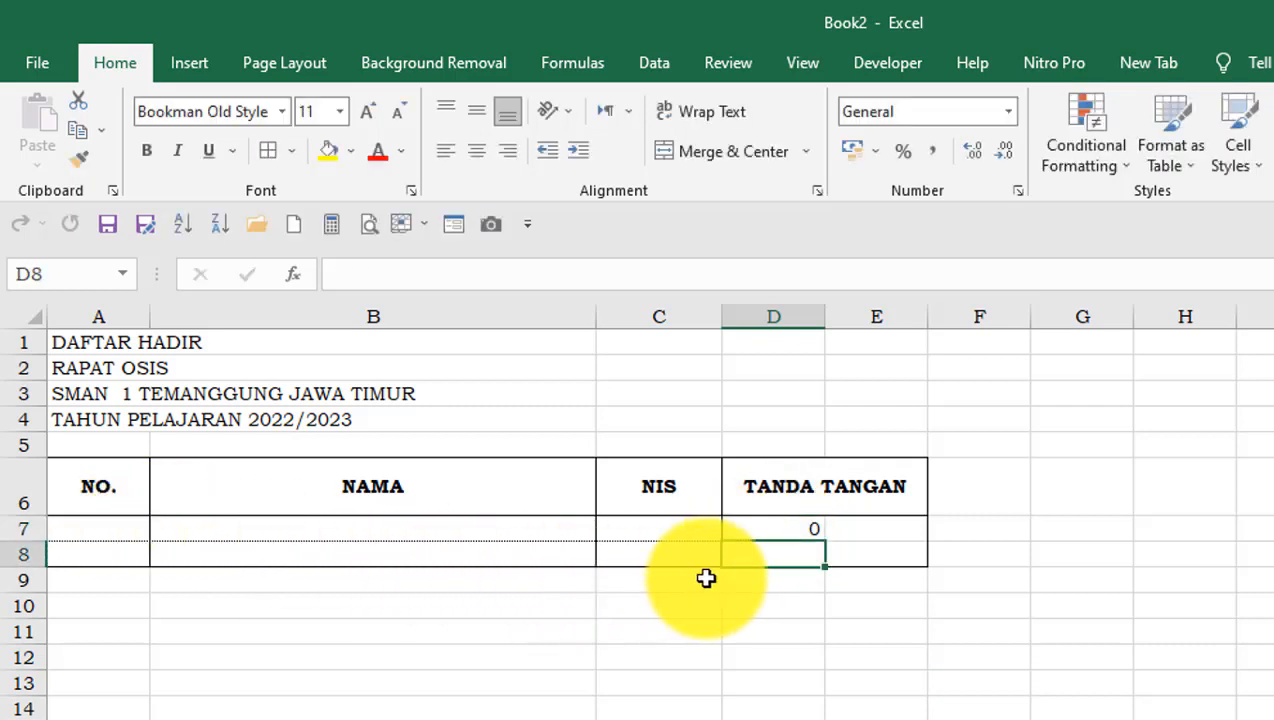
click(898, 547)
text(=)
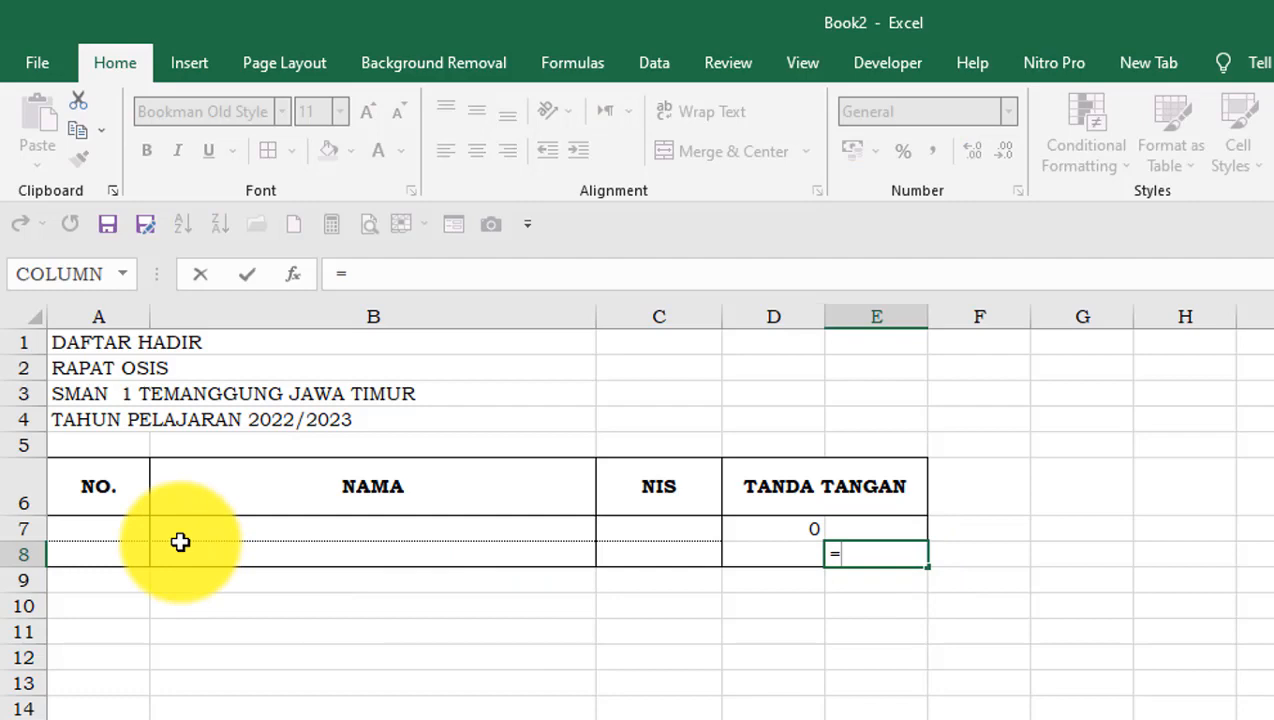
click(81, 552)
key(Return)
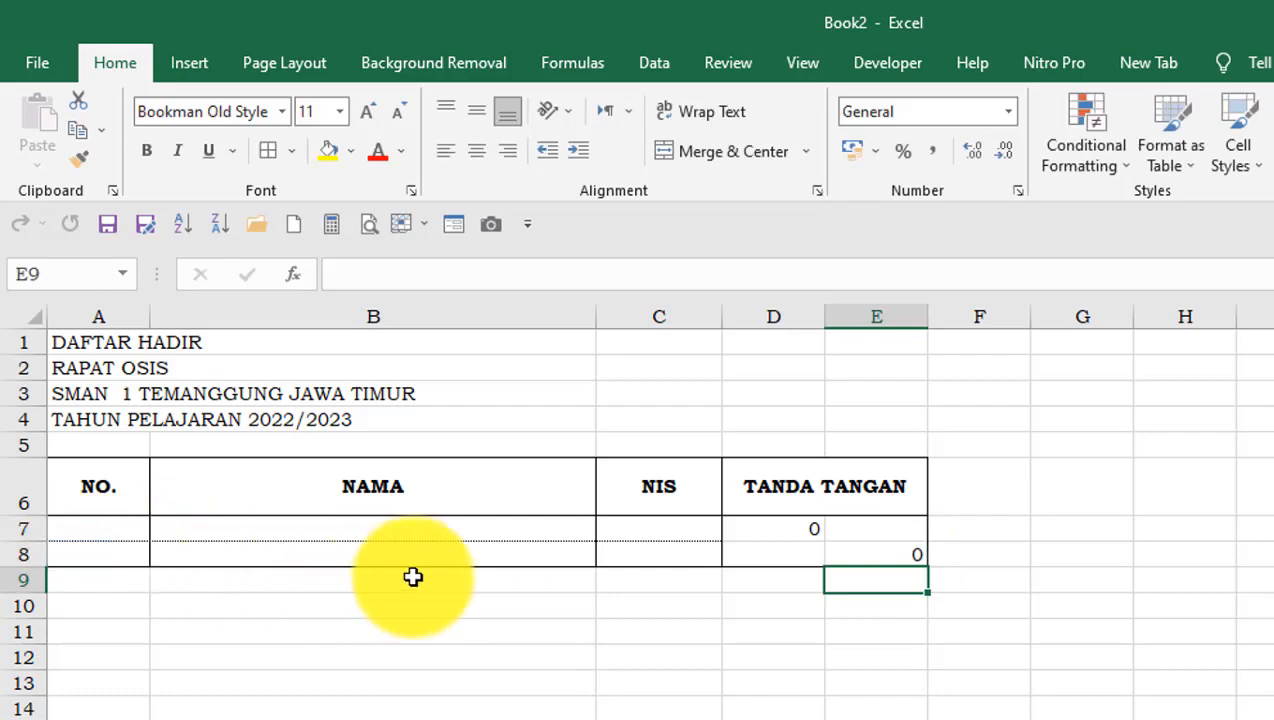
Left-align the contents of signature cells D7 and E8
click(790, 526)
click(446, 152)
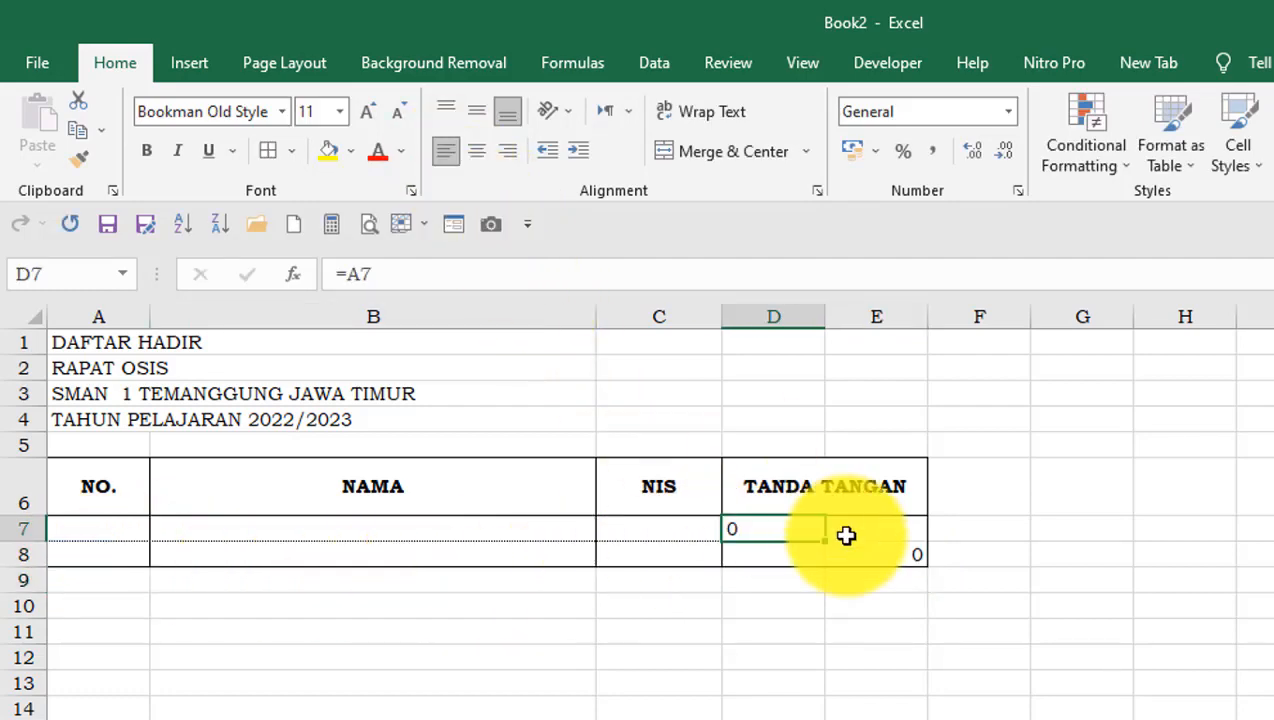
click(865, 560)
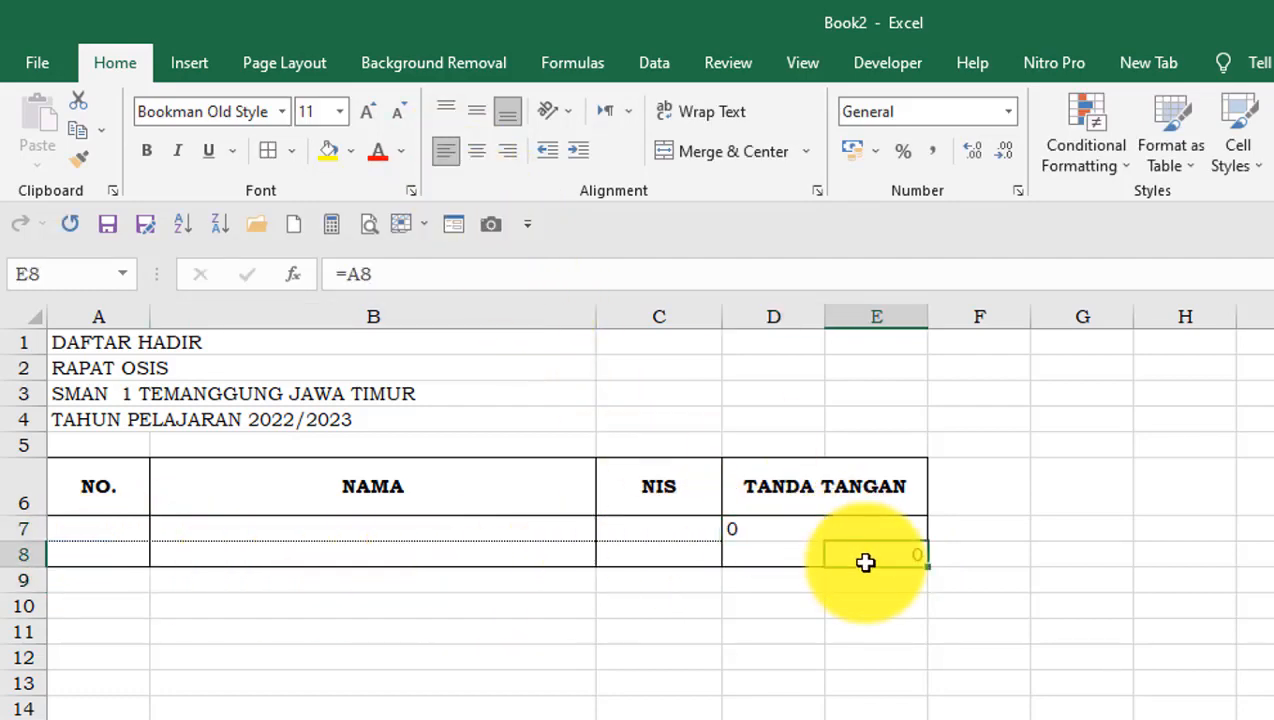
click(446, 152)
click(692, 677)
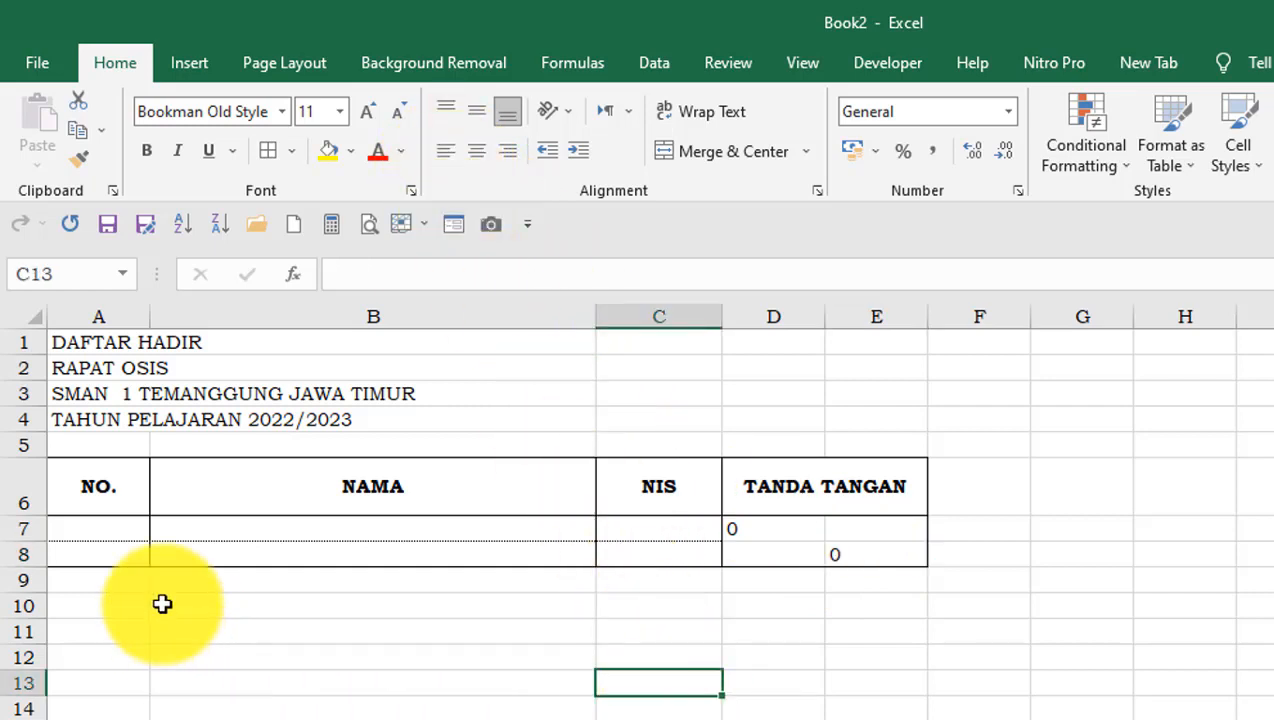
Fill the two-row pattern in A7:E8 down through row 40
mouse_move(94, 526)
mouse_down()
mouse_move(910, 552)
mouse_move(930, 571)
mouse_move(935, 719)
mouse_move(950, 719)
mouse_up()
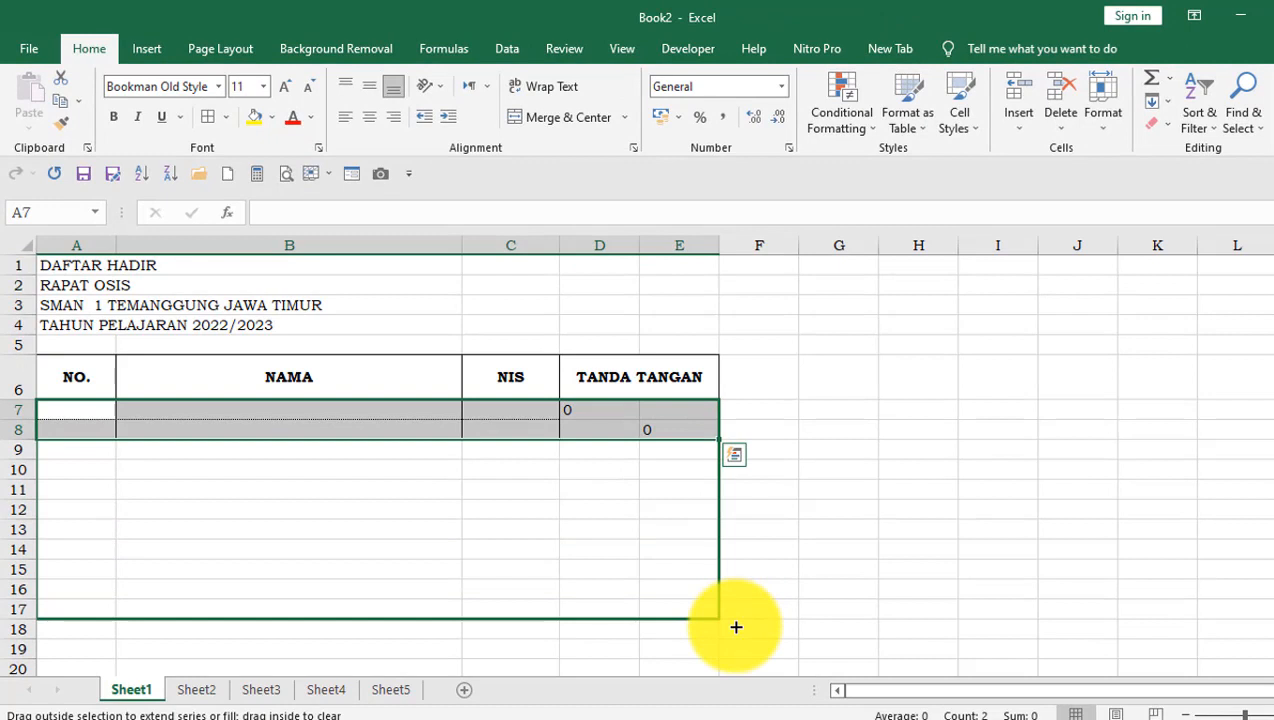
drag(736, 627, 737, 524)
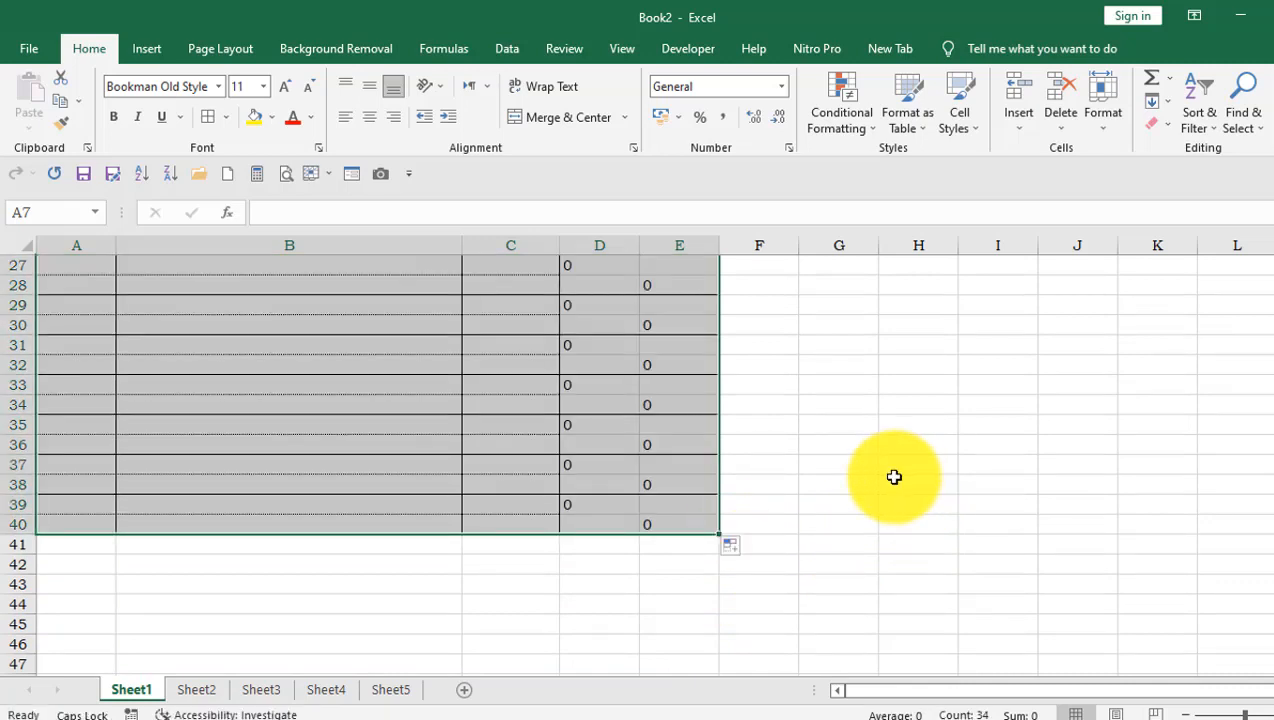
scroll(892, 477, up, 7)
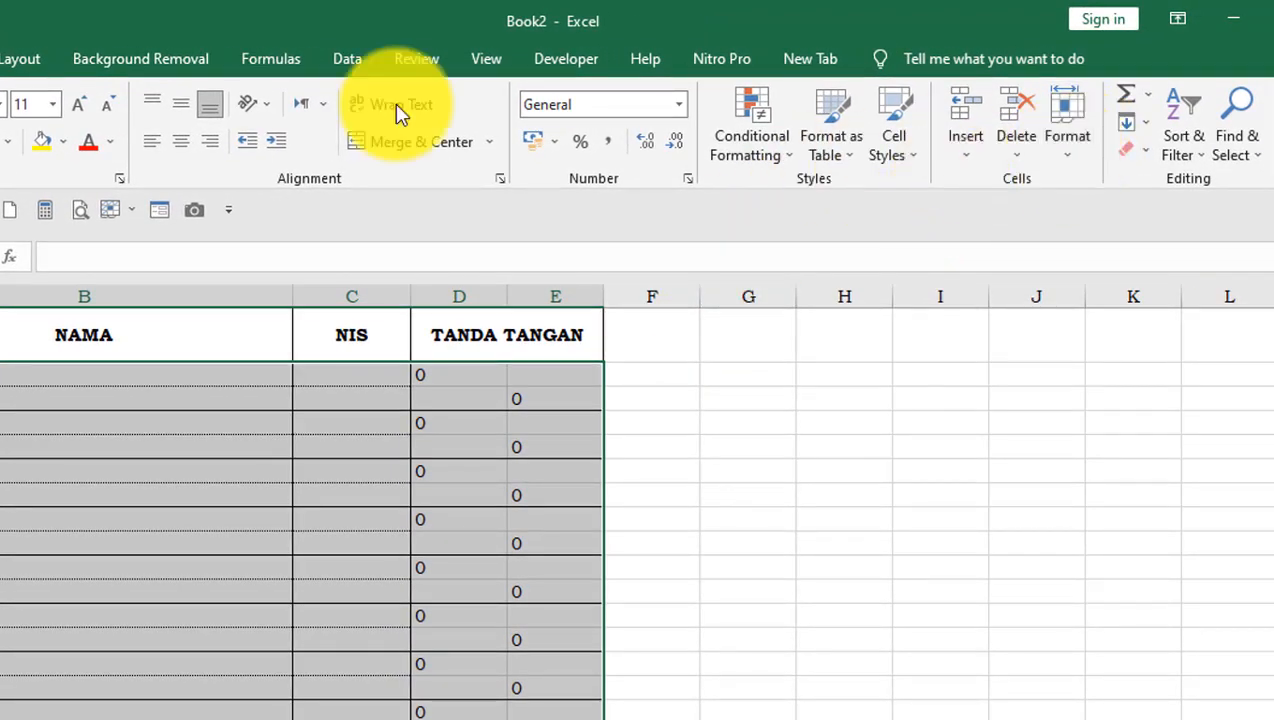
Apply dotted inner horizontal borders to the table body A7:E40
click(234, 146)
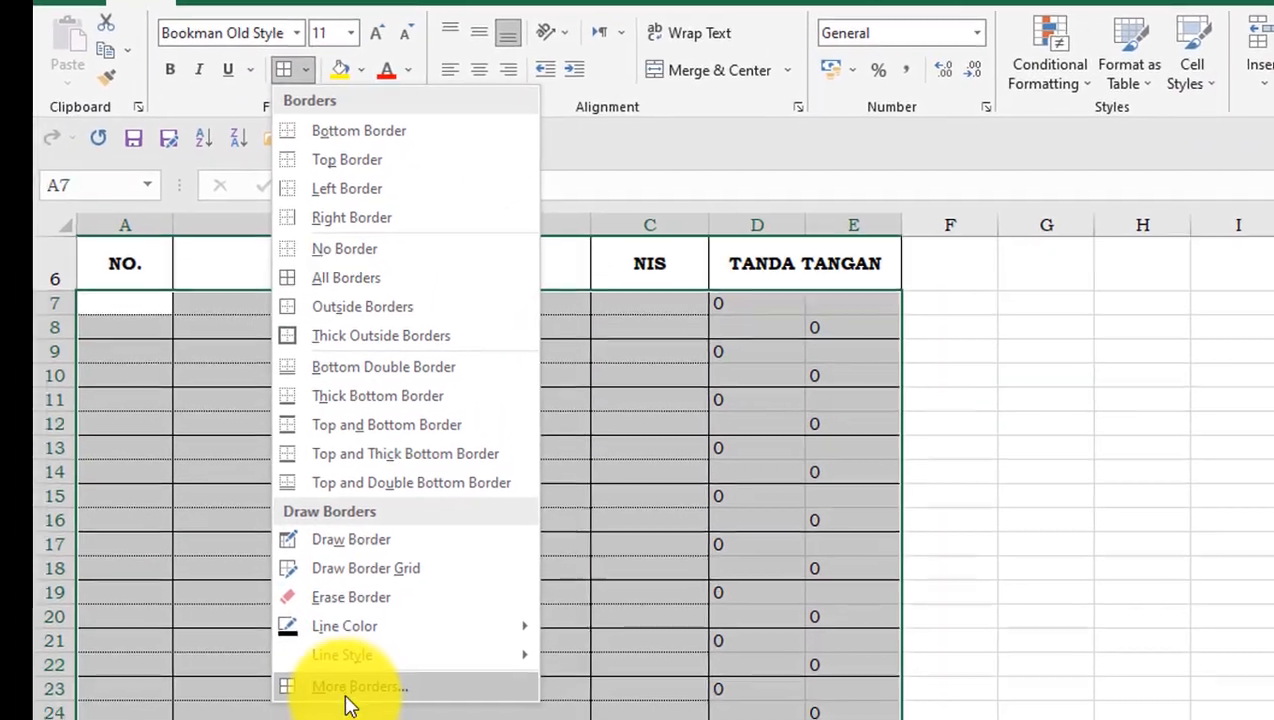
click(350, 690)
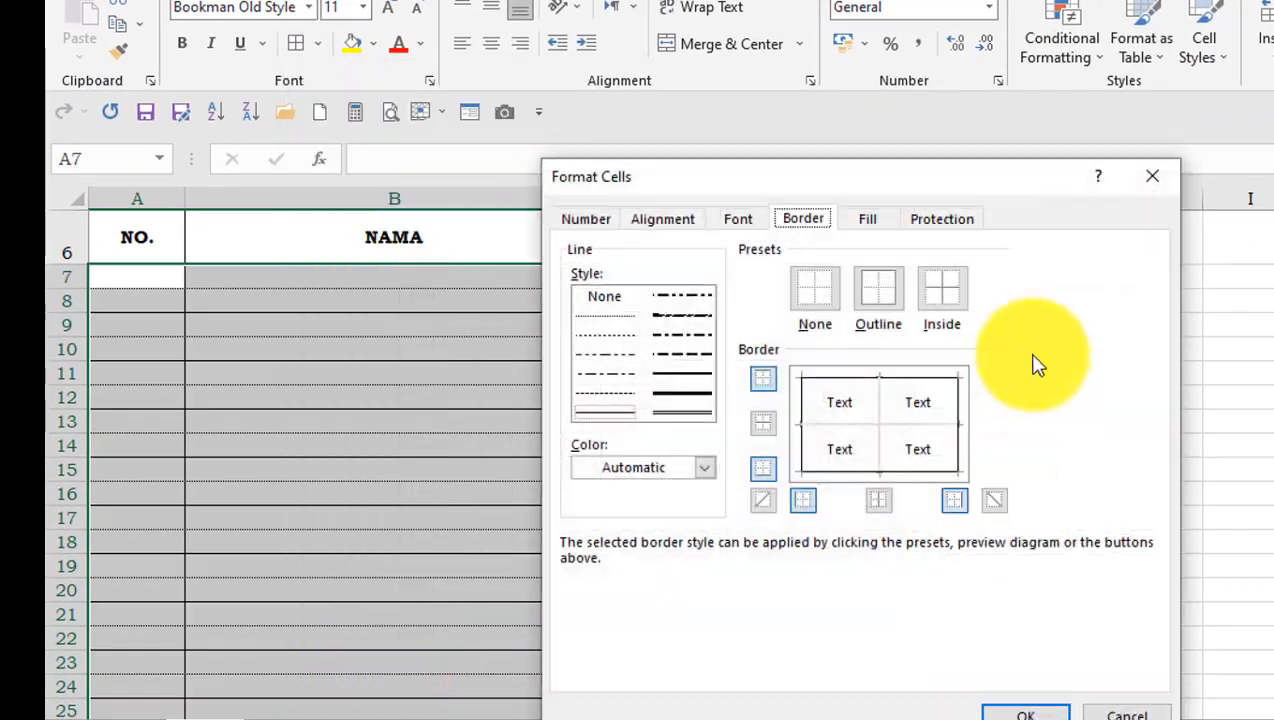
click(615, 318)
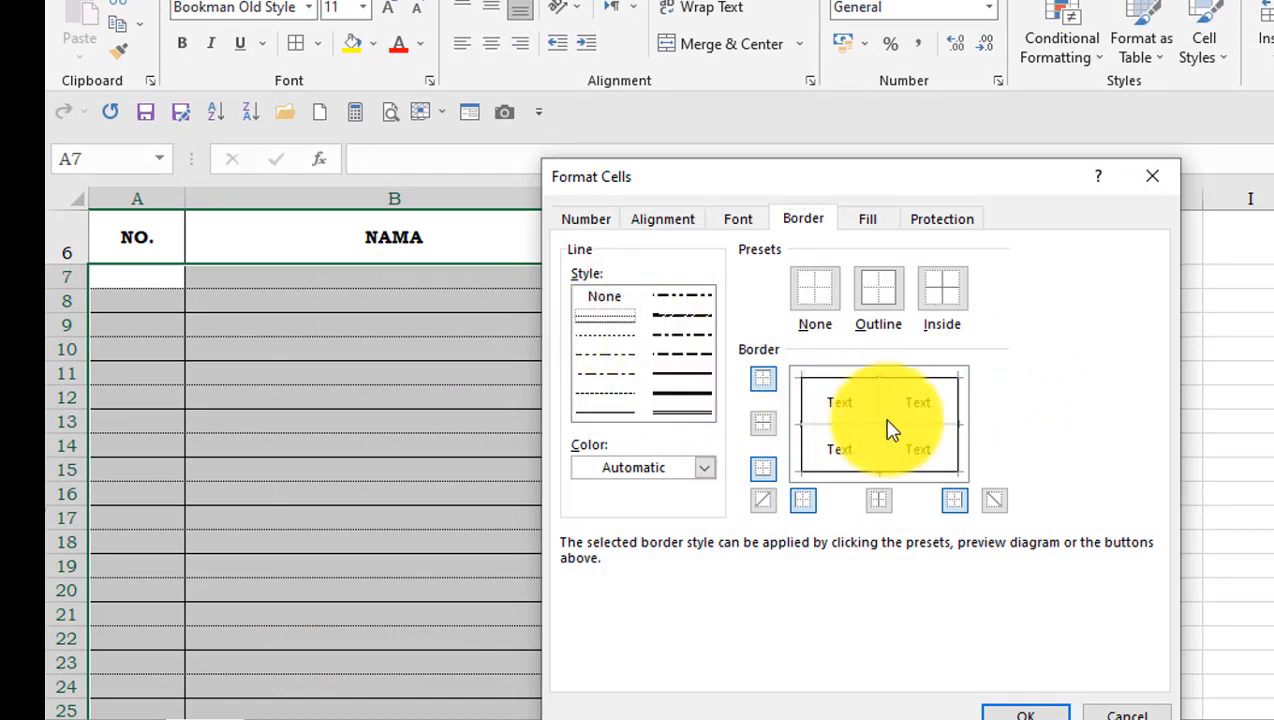
click(910, 437)
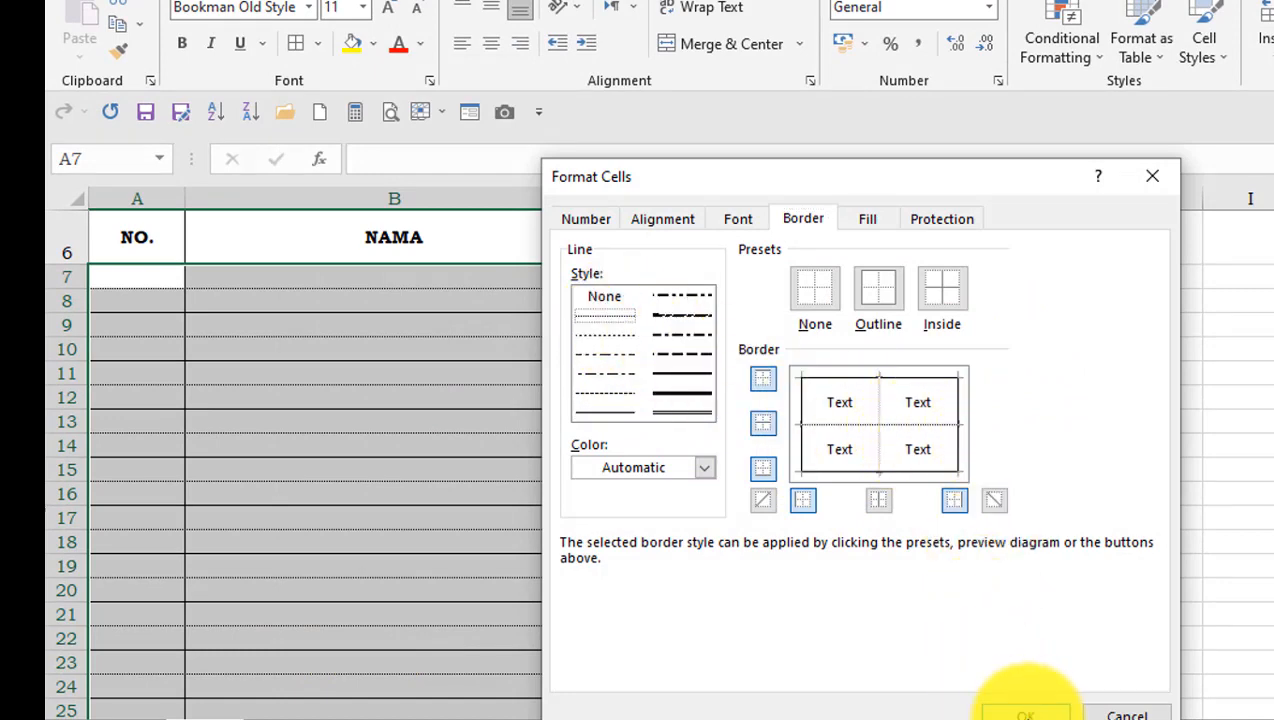
click(1025, 714)
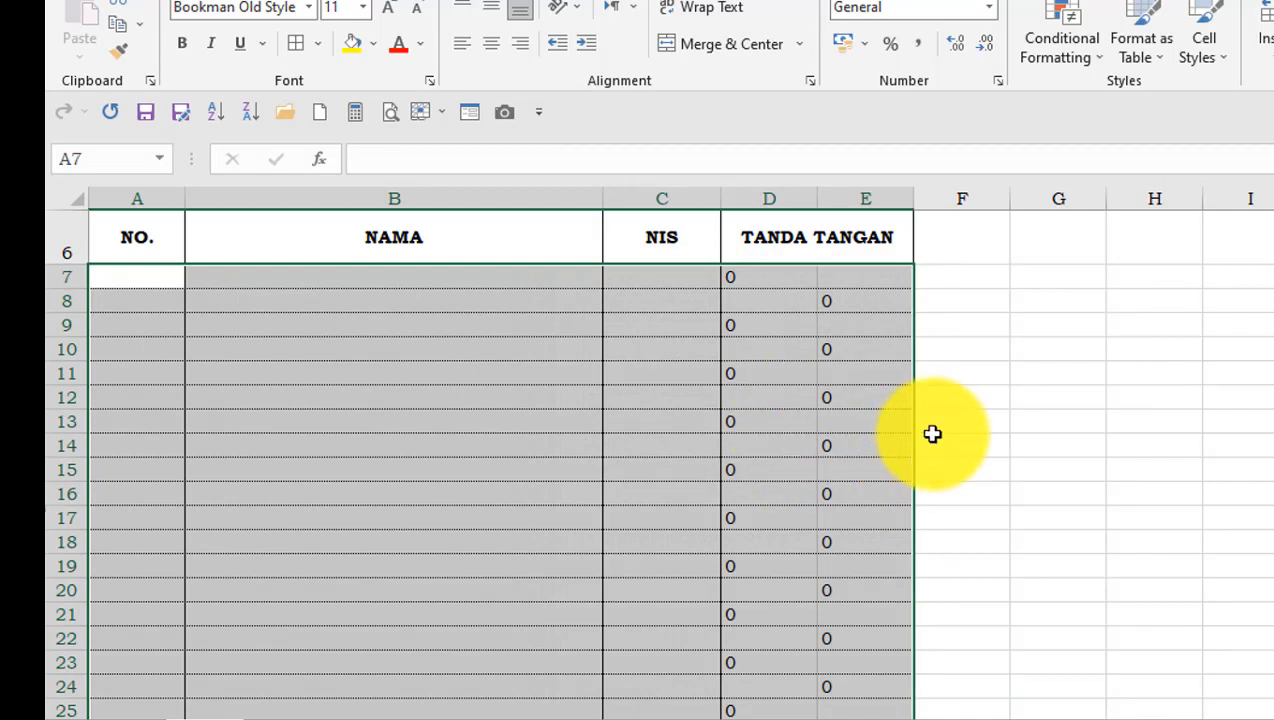
scroll(886, 505, down, 9)
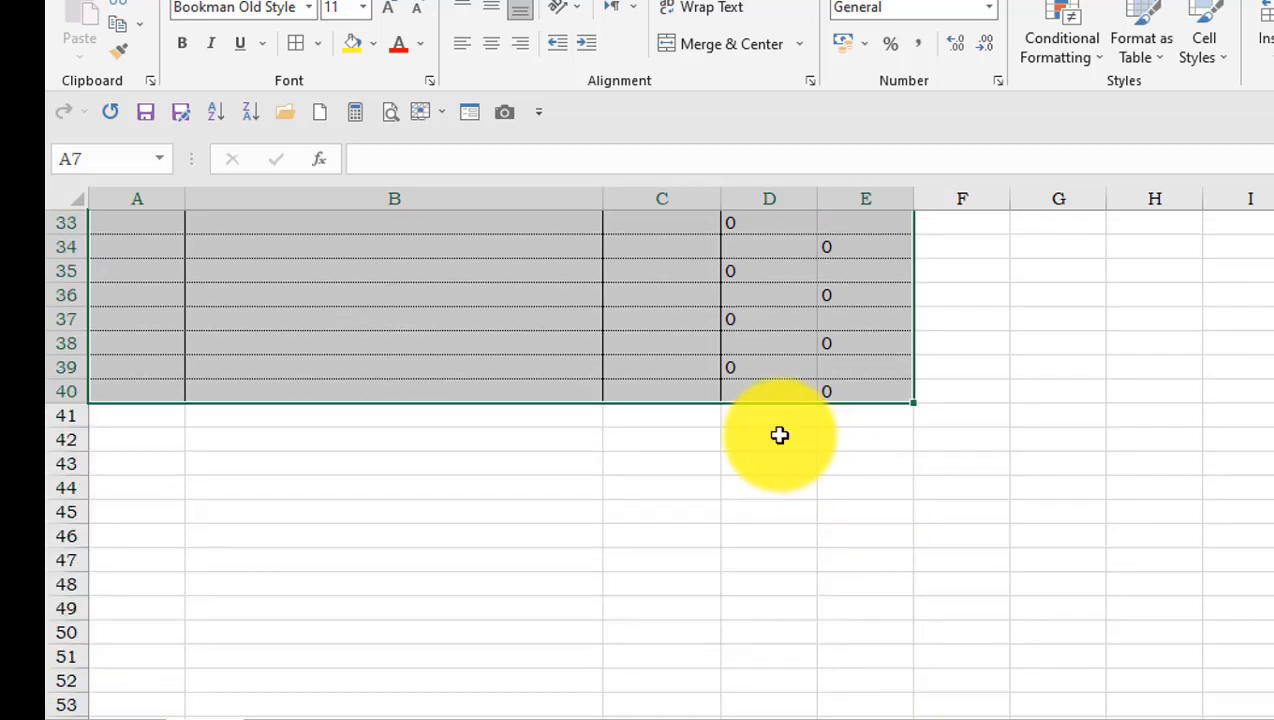
scroll(506, 304, up, 11)
click(454, 518)
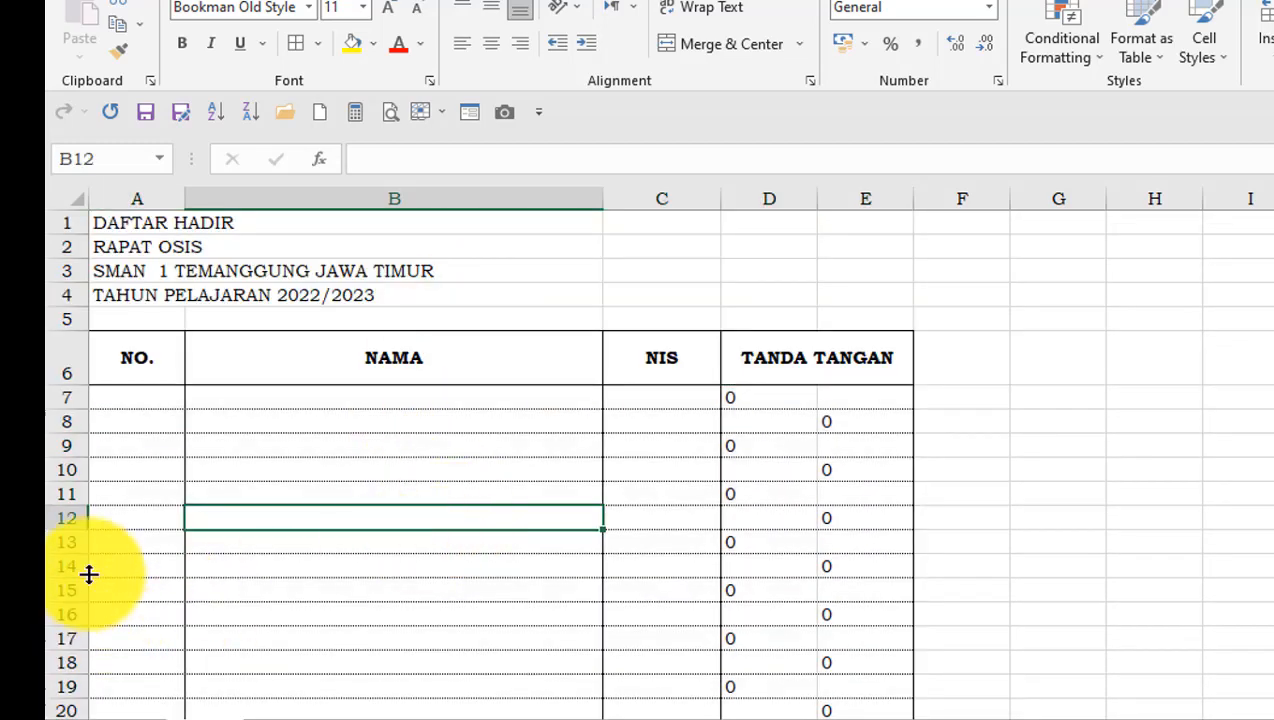
Enter 1 in A7 and fill a linear number series down the column with step value 1 and stop value 40
click(140, 399)
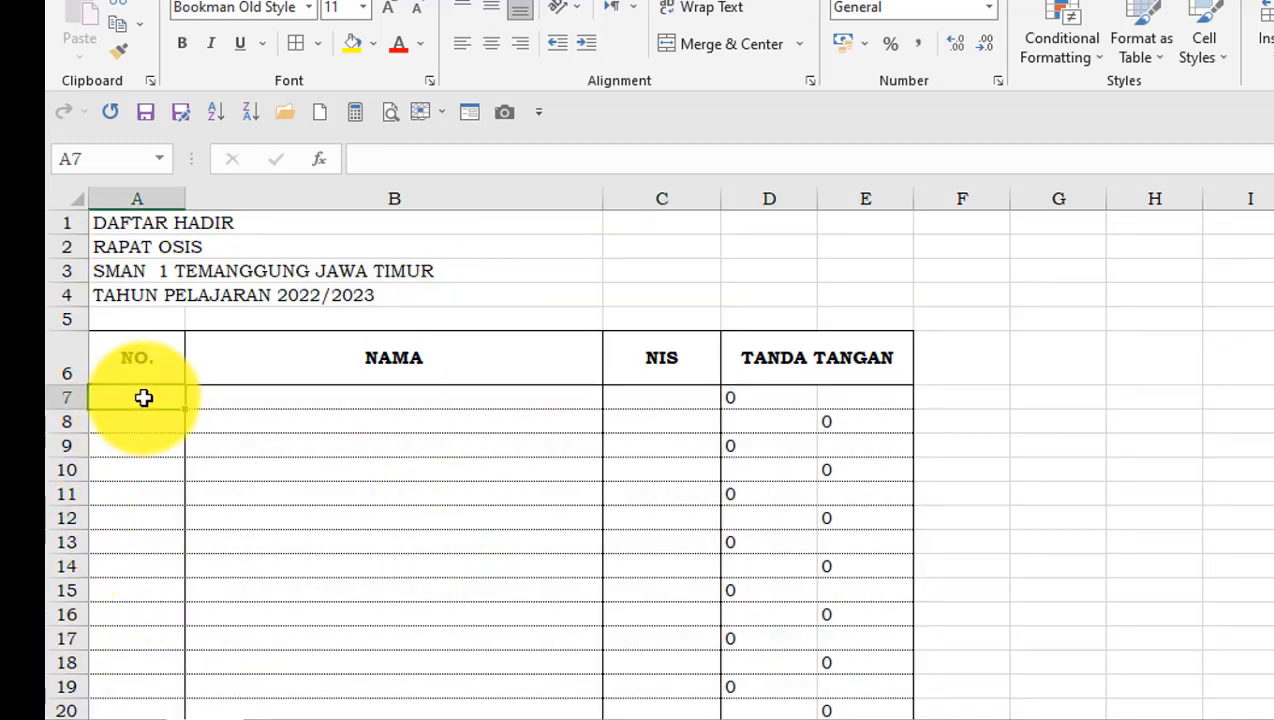
text(1)
key(Return)
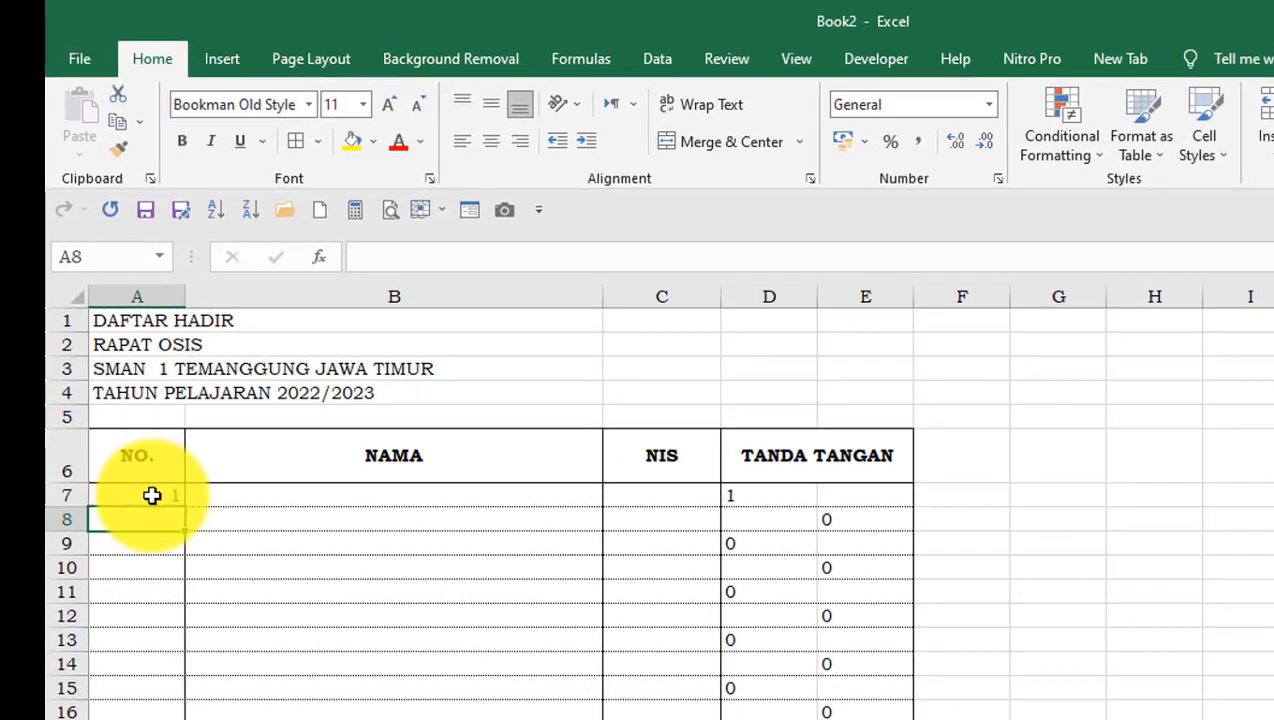
click(152, 496)
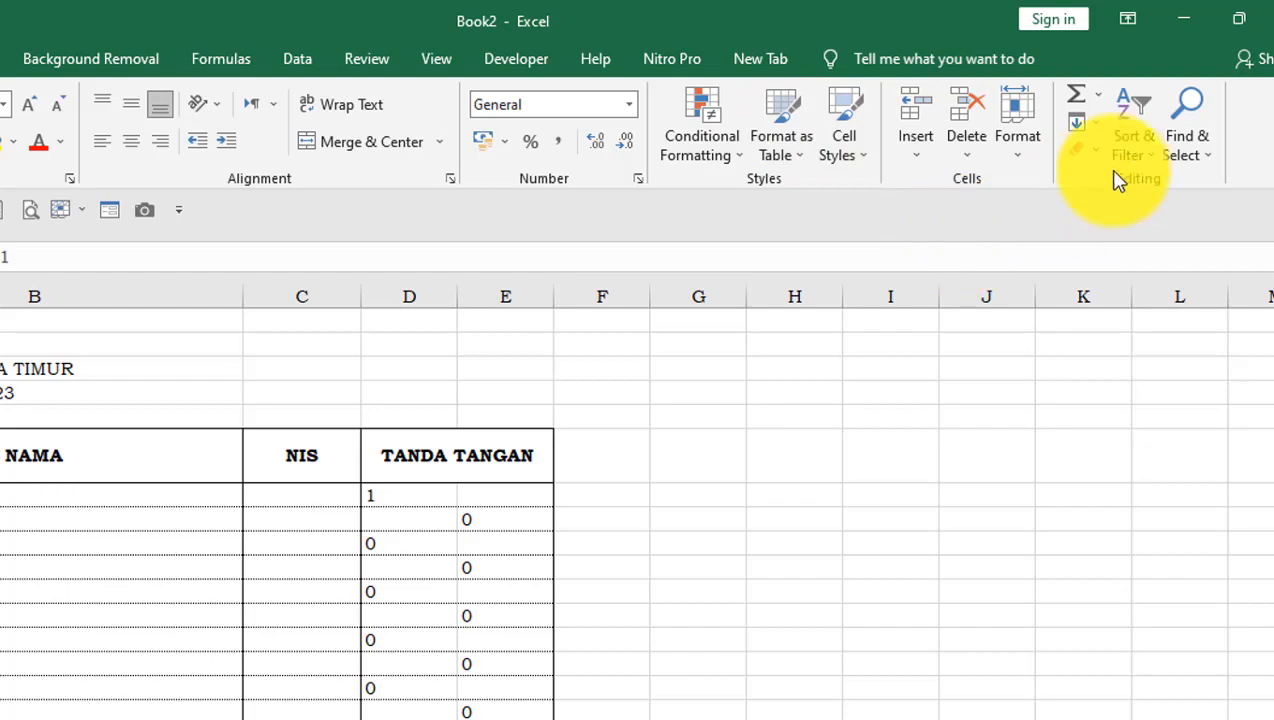
click(1097, 128)
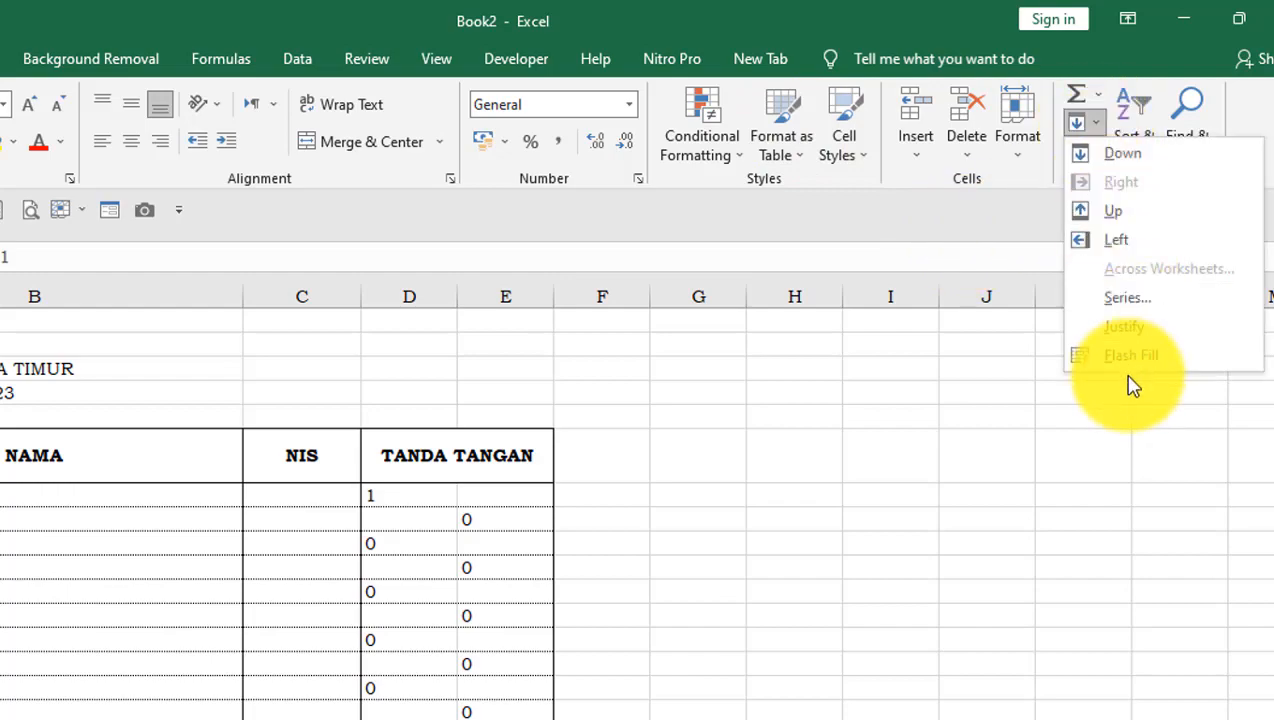
click(1127, 297)
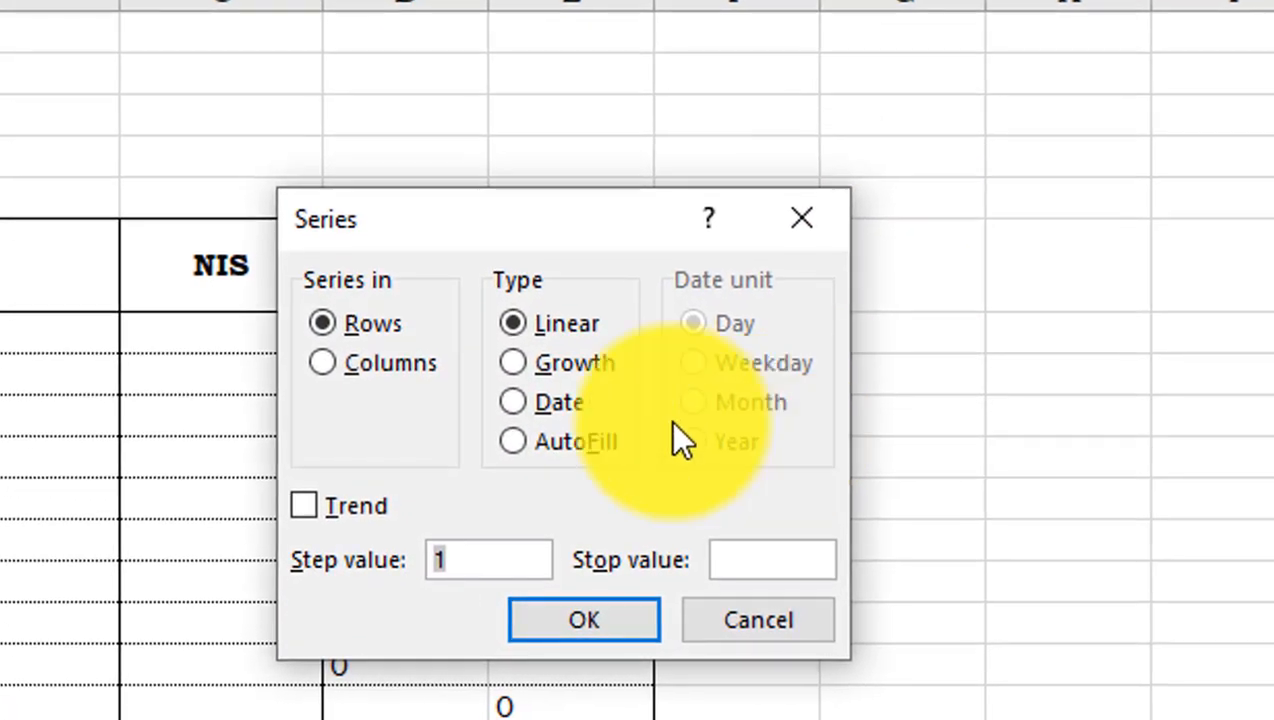
click(320, 364)
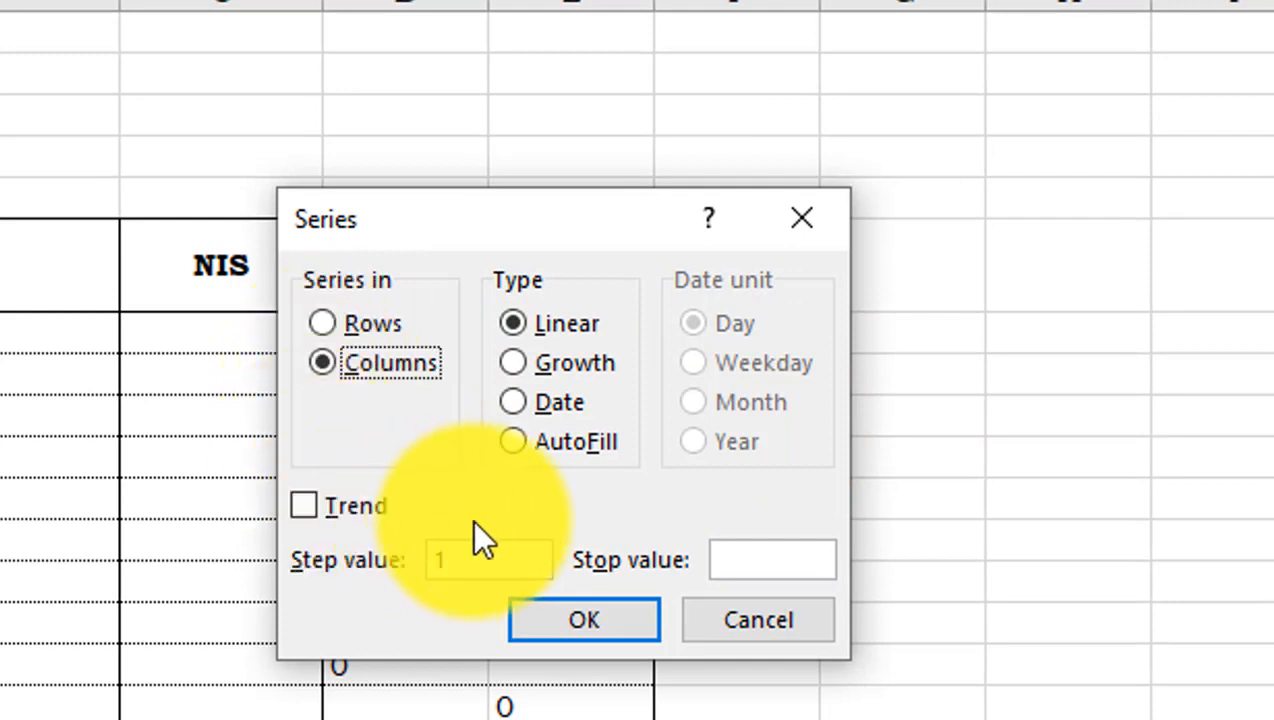
click(797, 558)
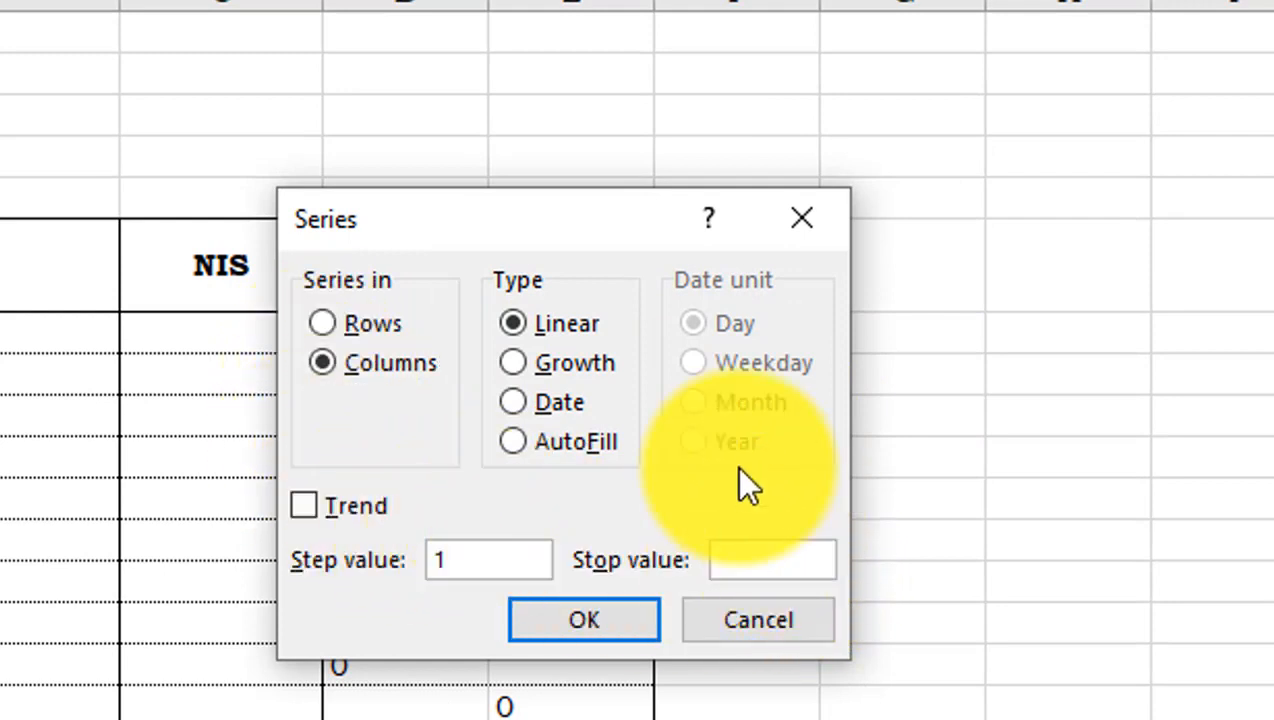
text(40)
key(Return)
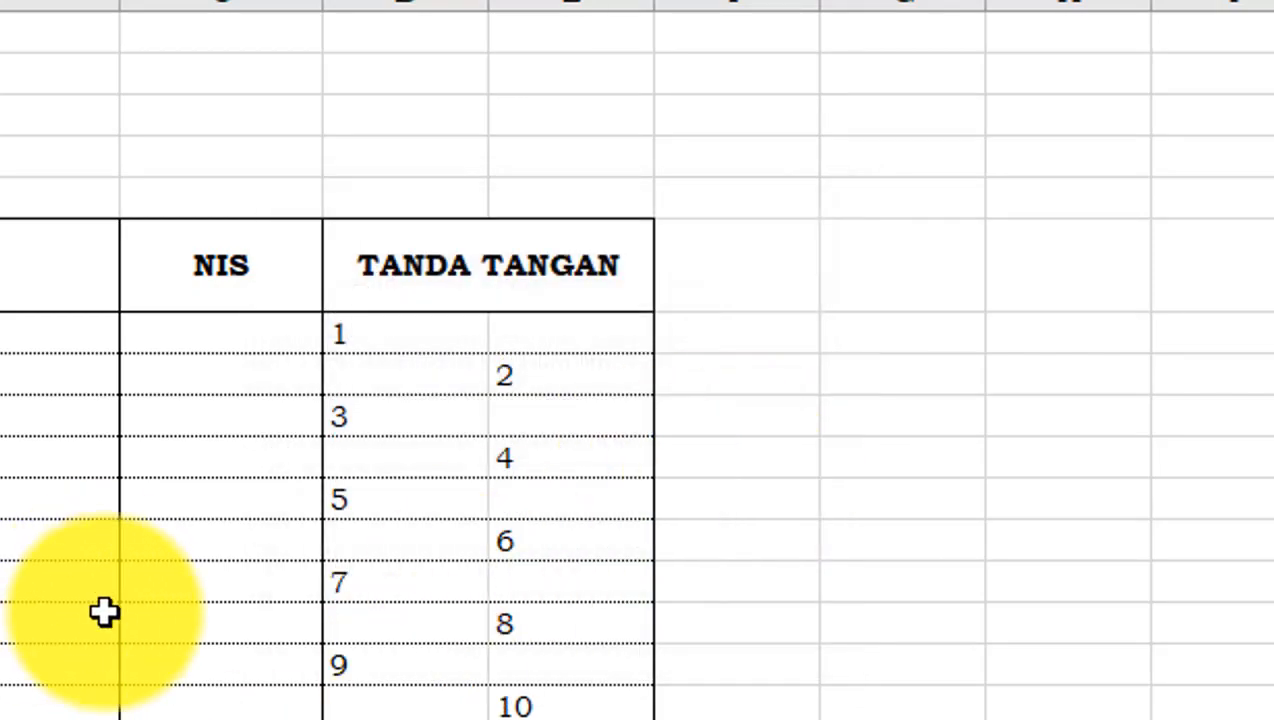
scroll(130, 630, down, 4)
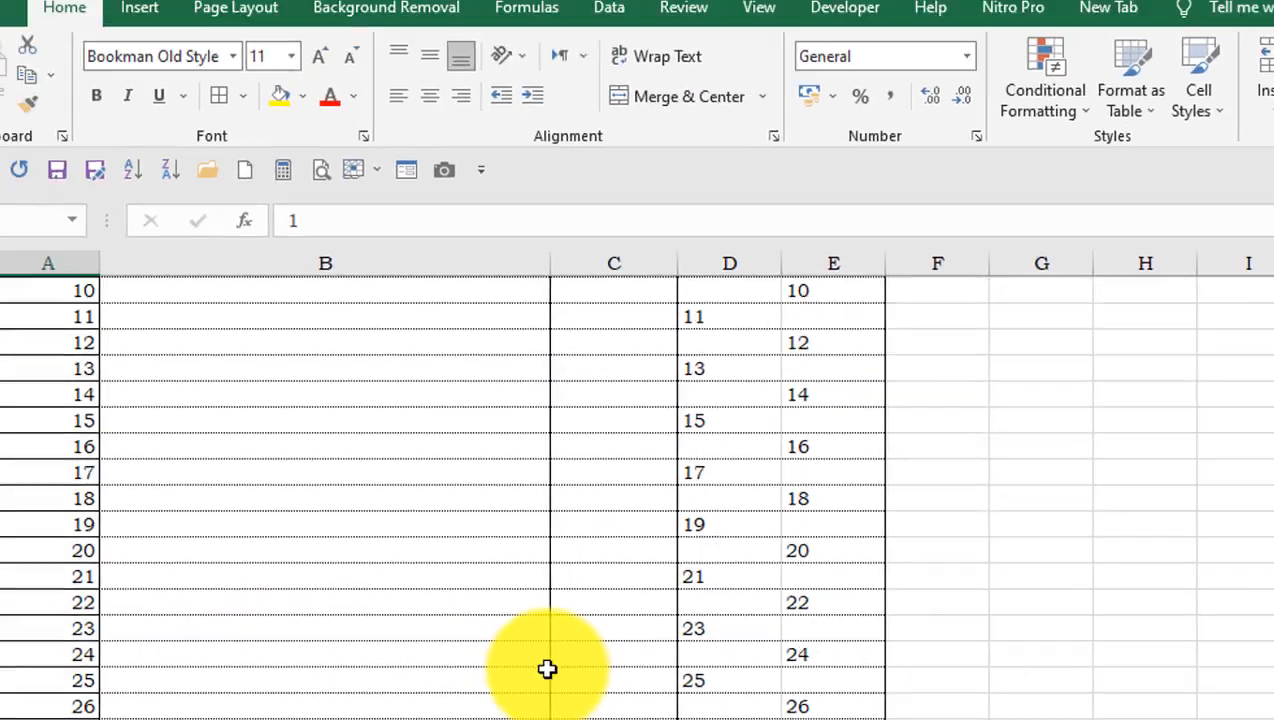
scroll(547, 669, down, 5)
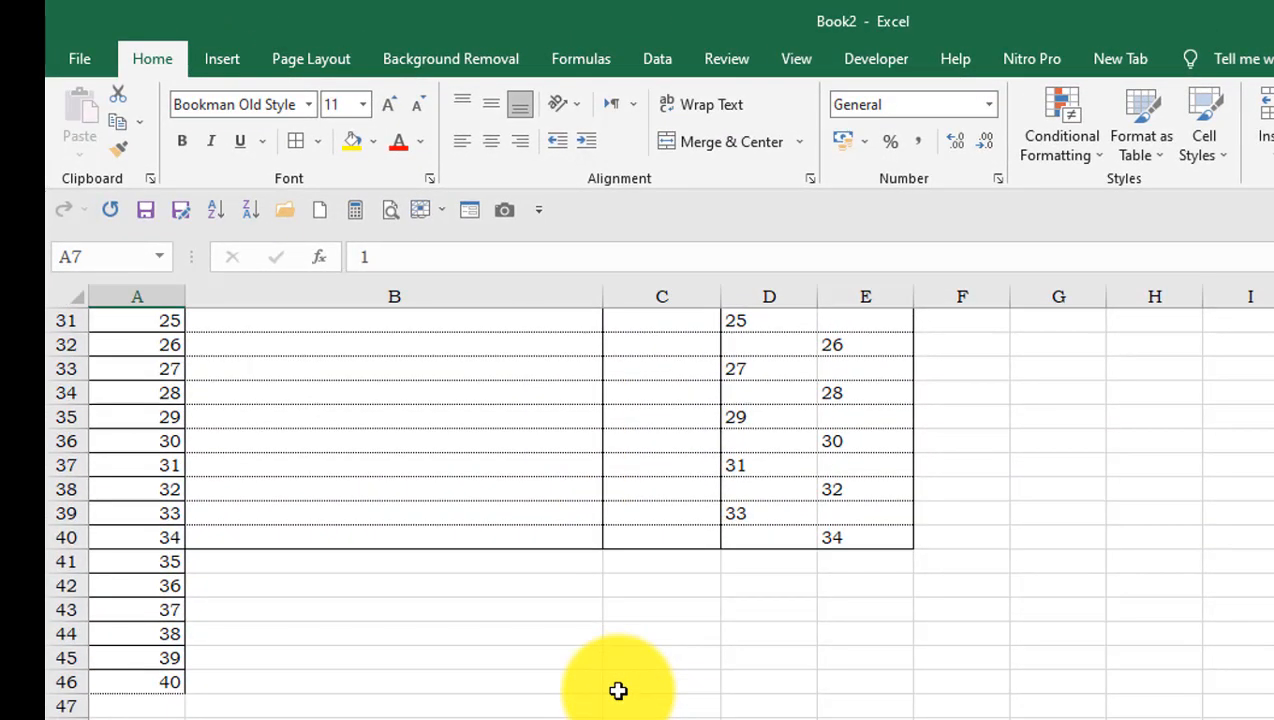
Try deleting the surplus numbered sheet rows 41 to 46 below the table, and undo the deletion
drag(228, 560, 274, 682)
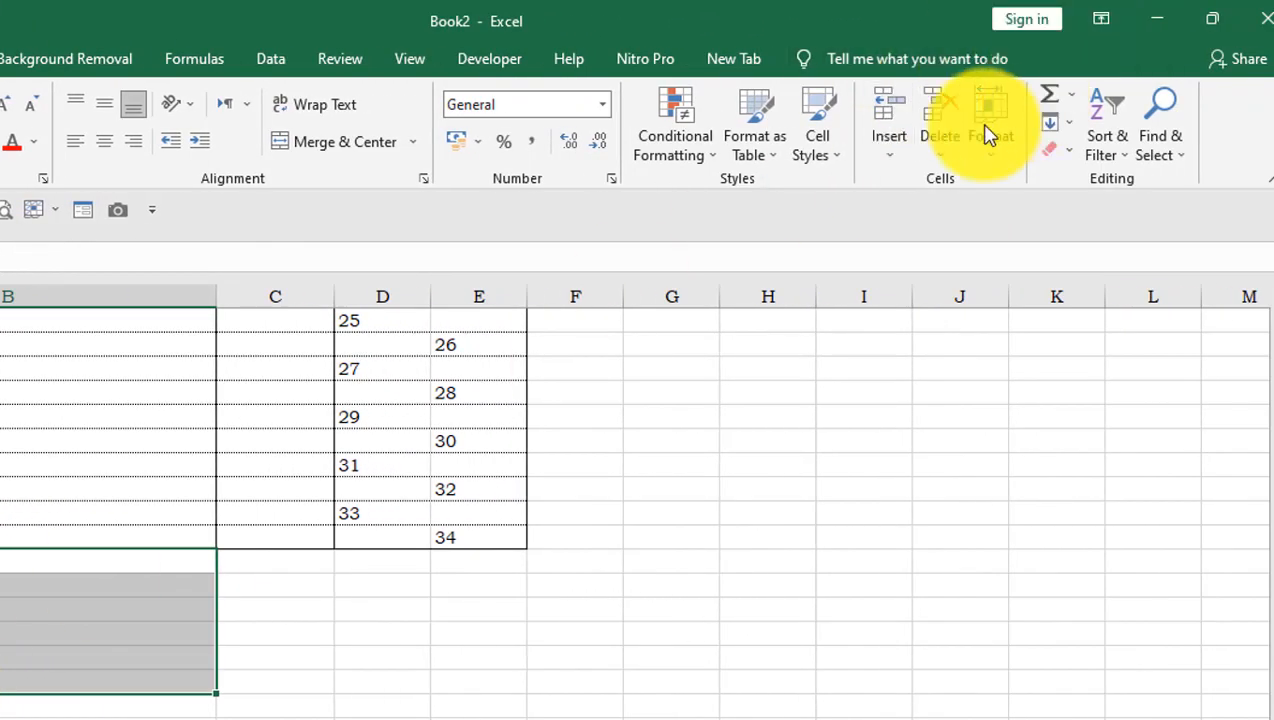
click(940, 158)
click(1046, 212)
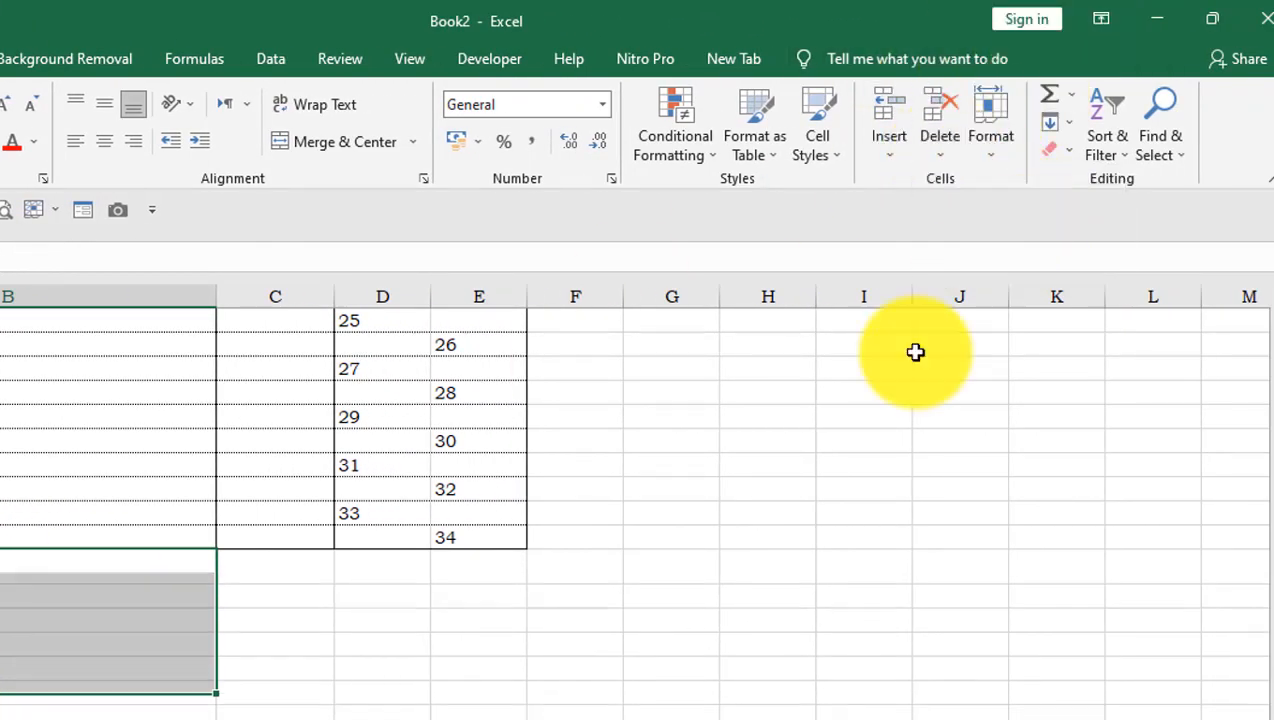
click(748, 624)
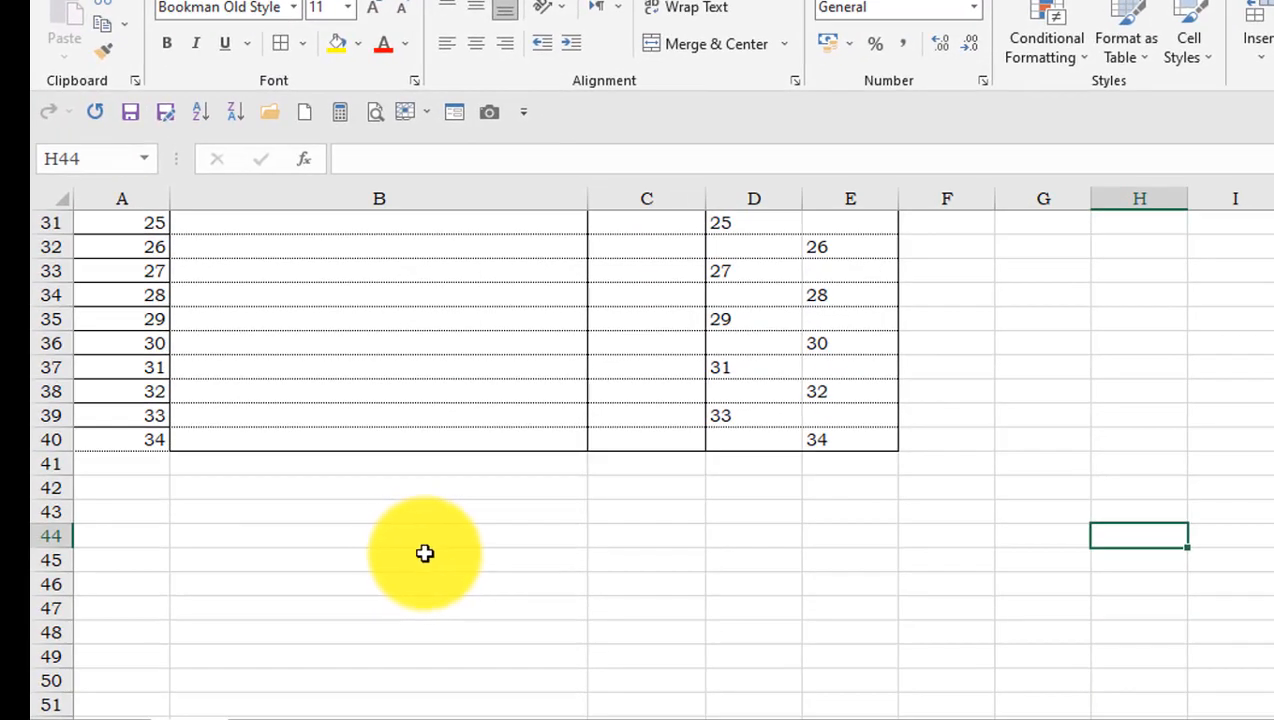
key(ctrl+z)
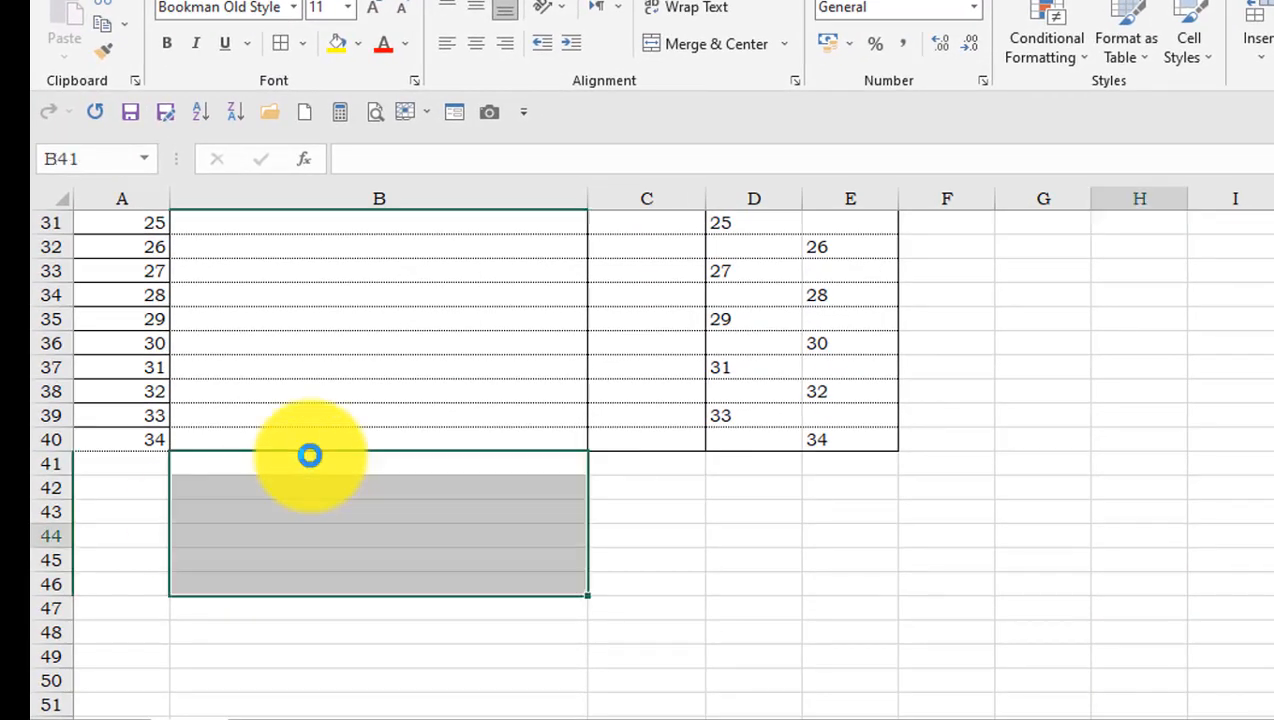
click(1160, 552)
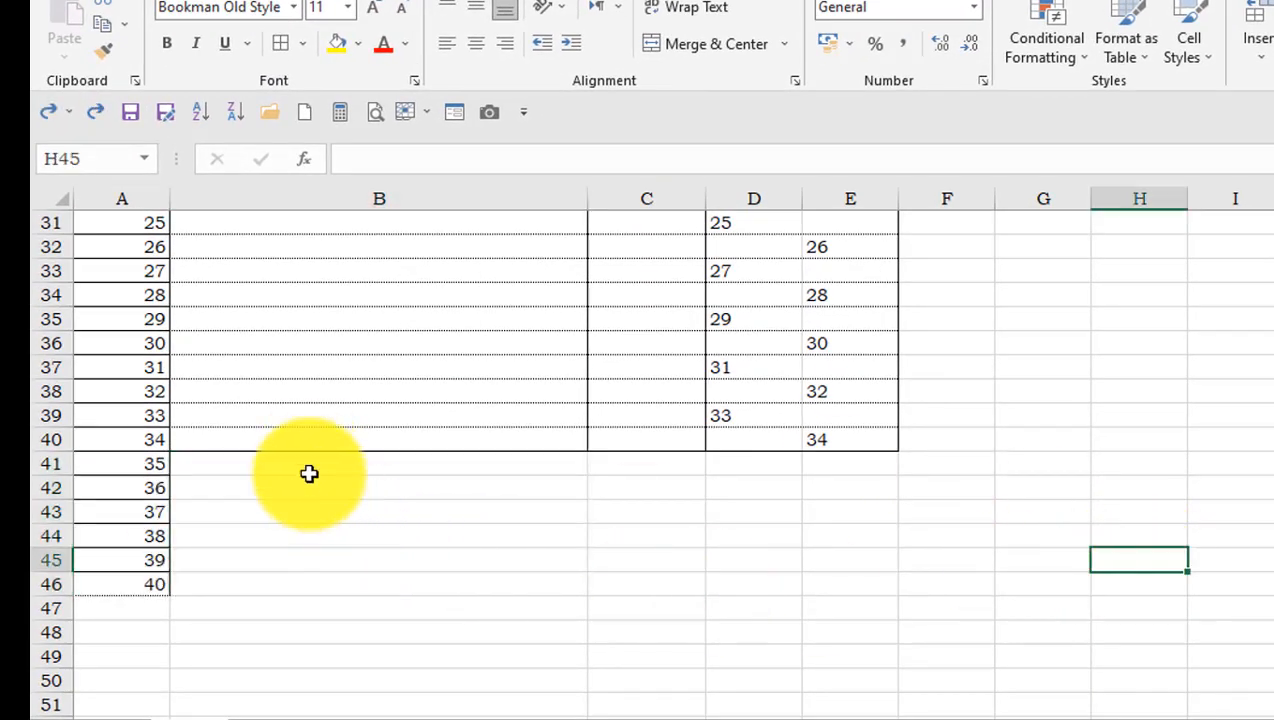
Delete the surplus numbered sheet rows 41 to 46 below the bordered table
drag(306, 472, 307, 580)
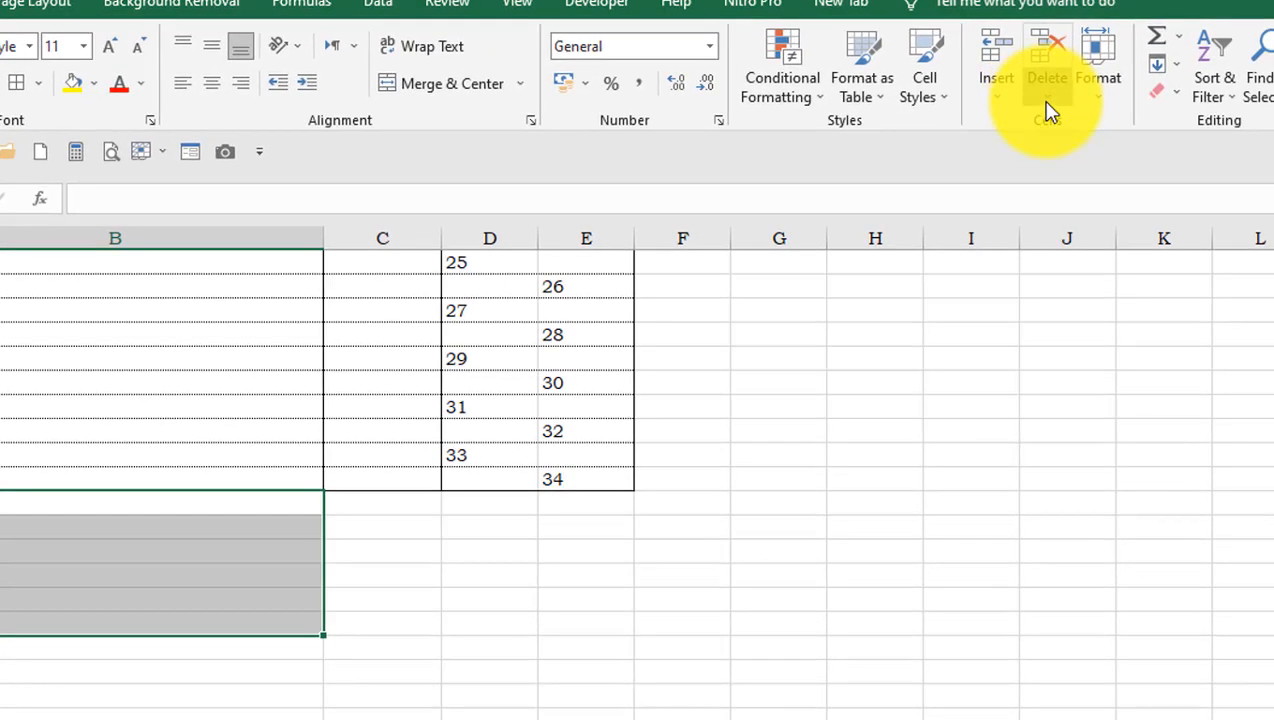
click(1048, 110)
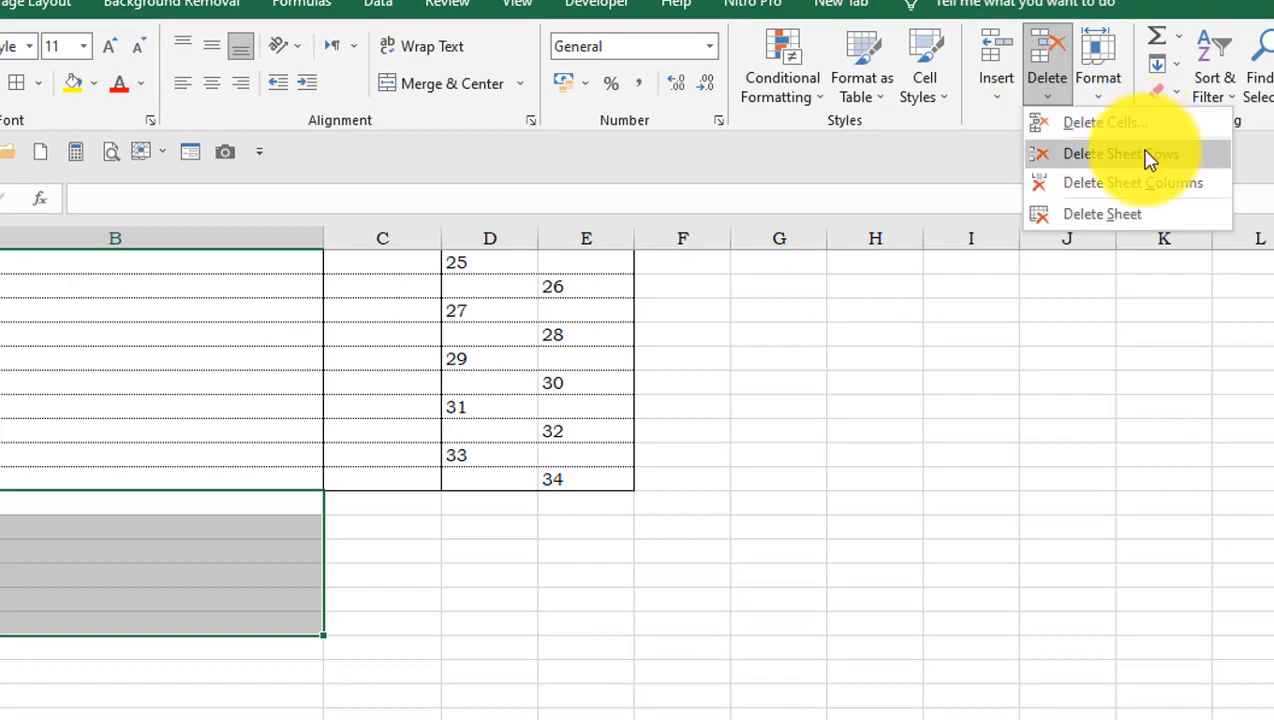
click(1150, 155)
click(935, 526)
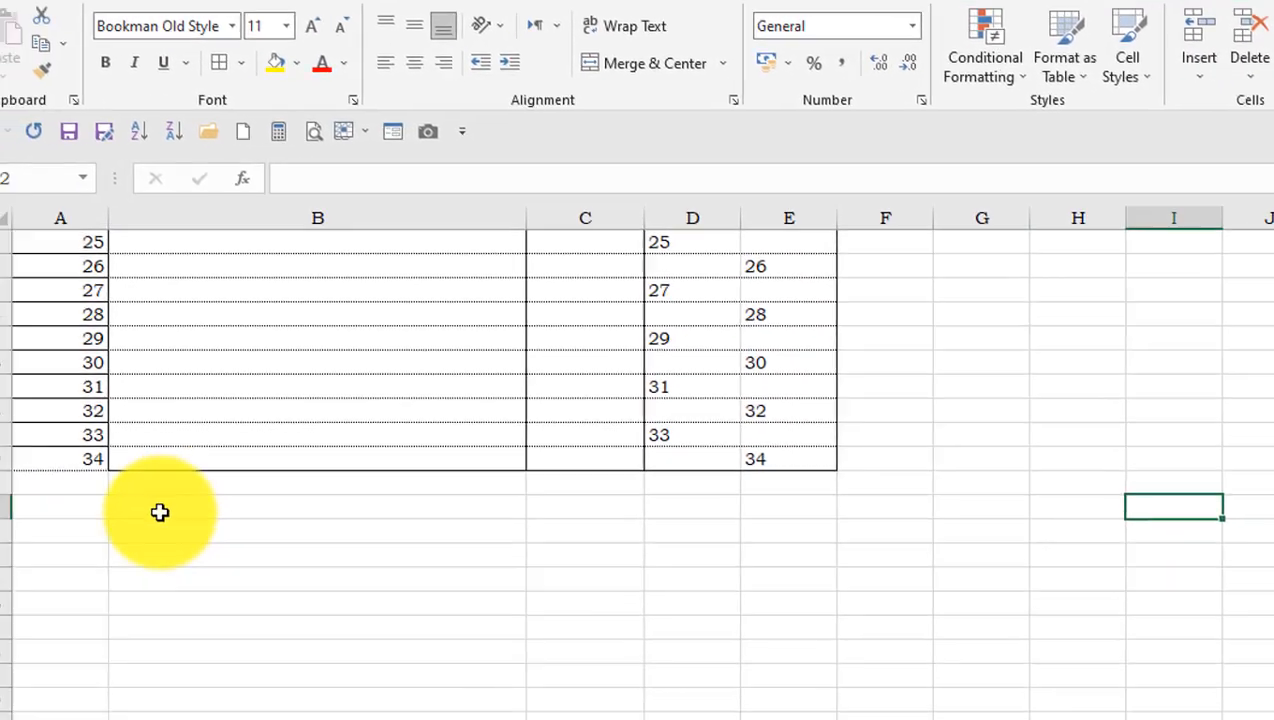
Apply a bottom border to cell A40, the last number in the table
scroll(155, 468, up, 5)
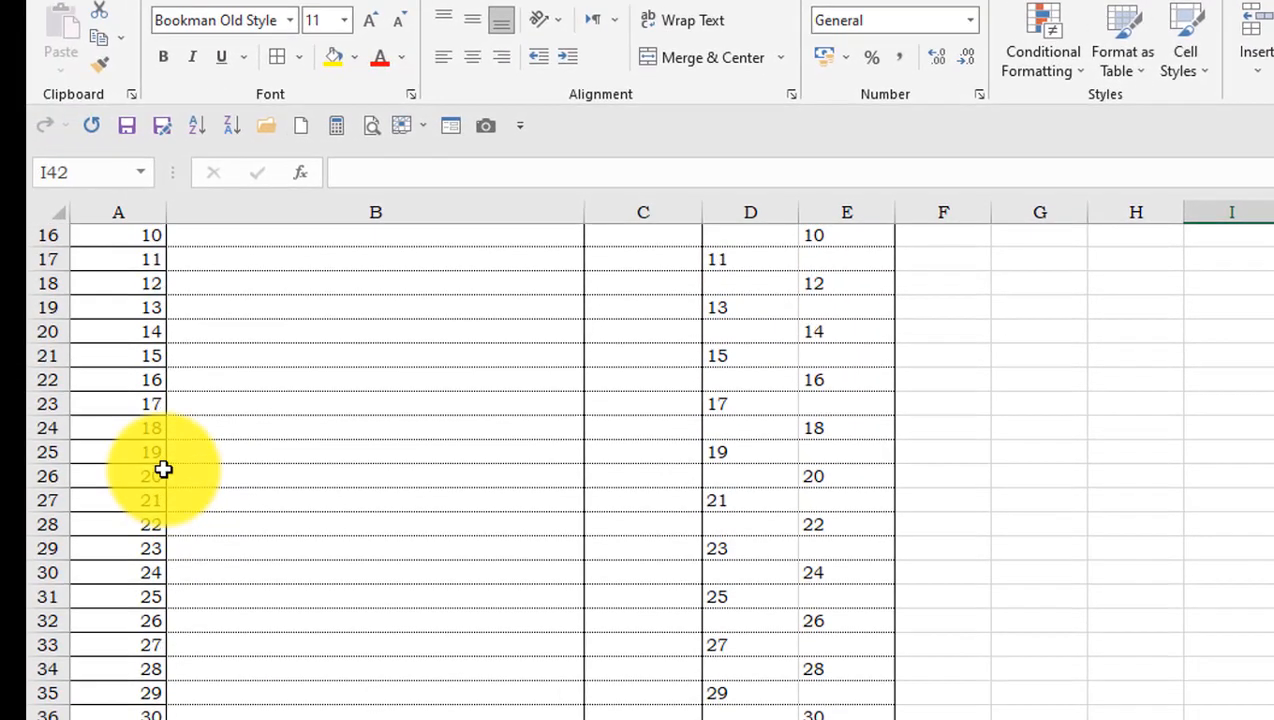
scroll(163, 469, up, 5)
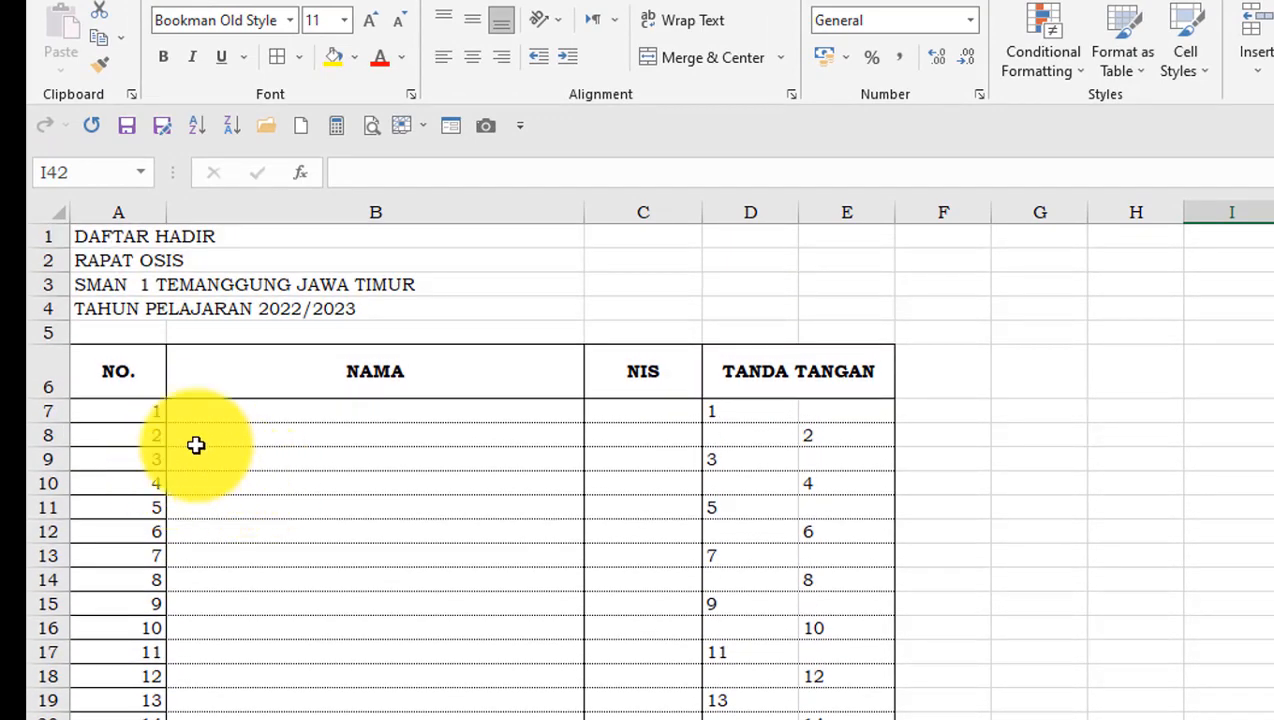
scroll(145, 455, down, 3)
scroll(176, 498, down, 7)
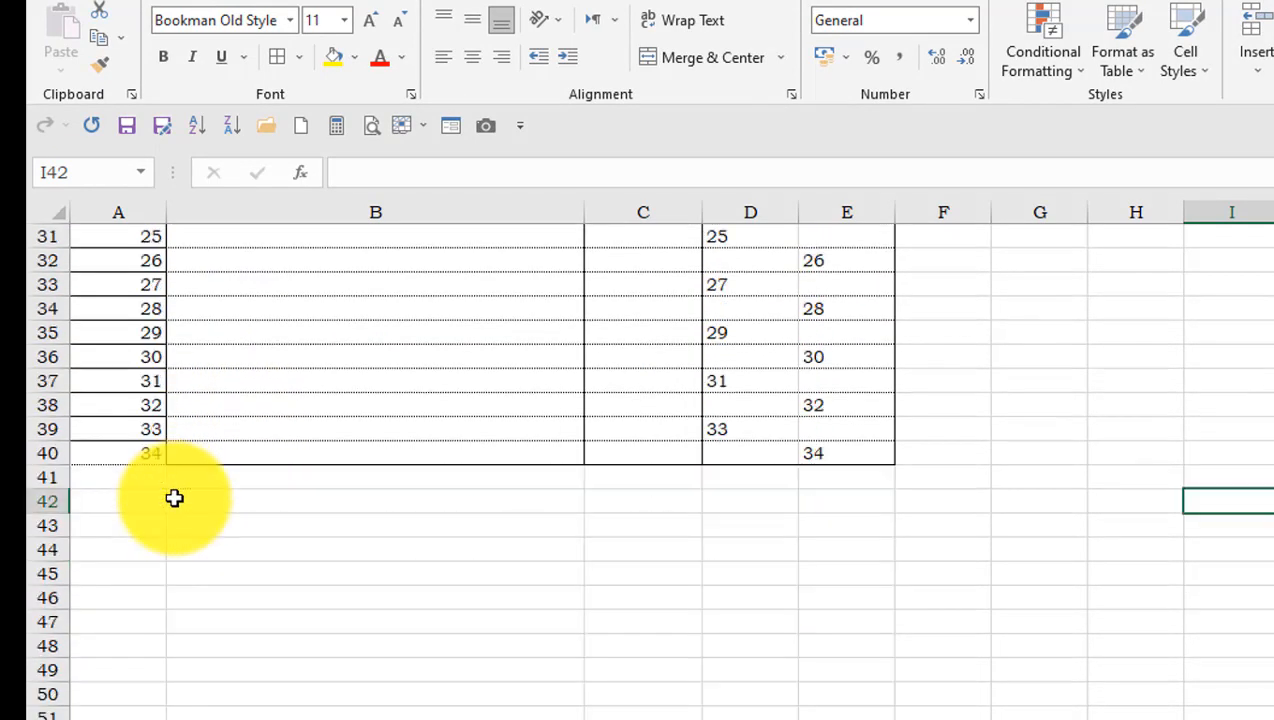
click(105, 458)
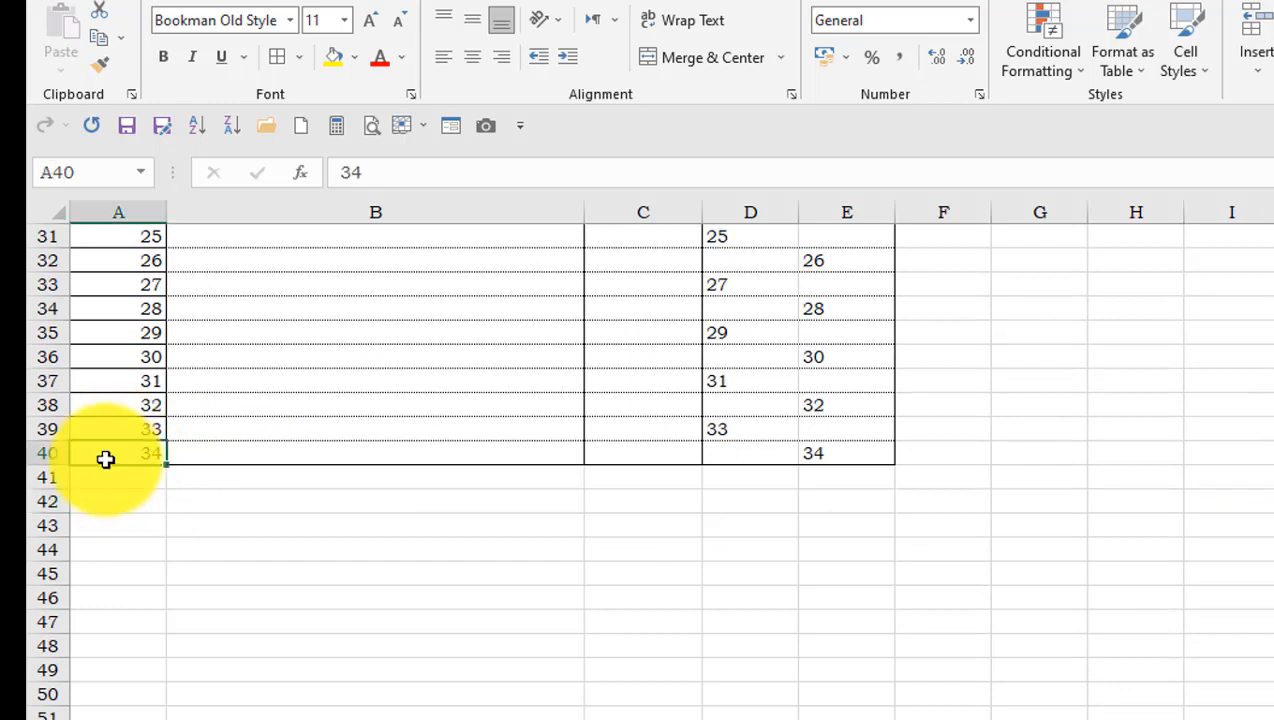
click(299, 57)
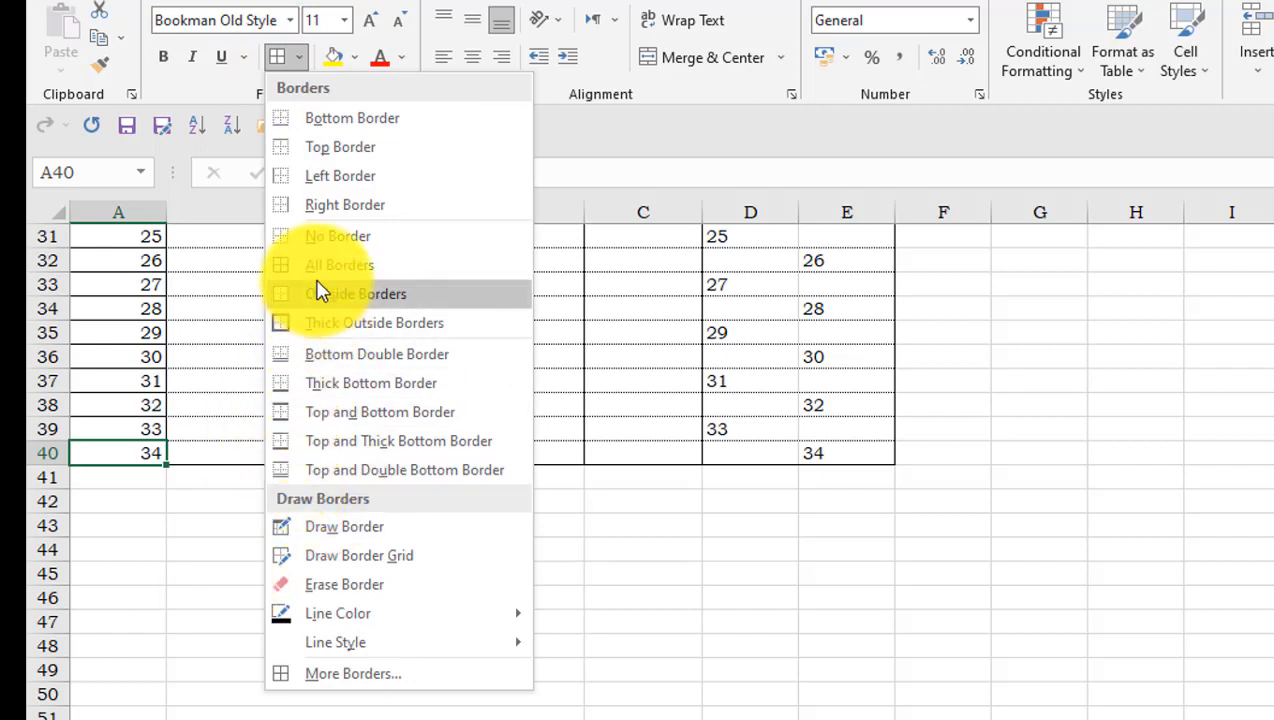
click(284, 120)
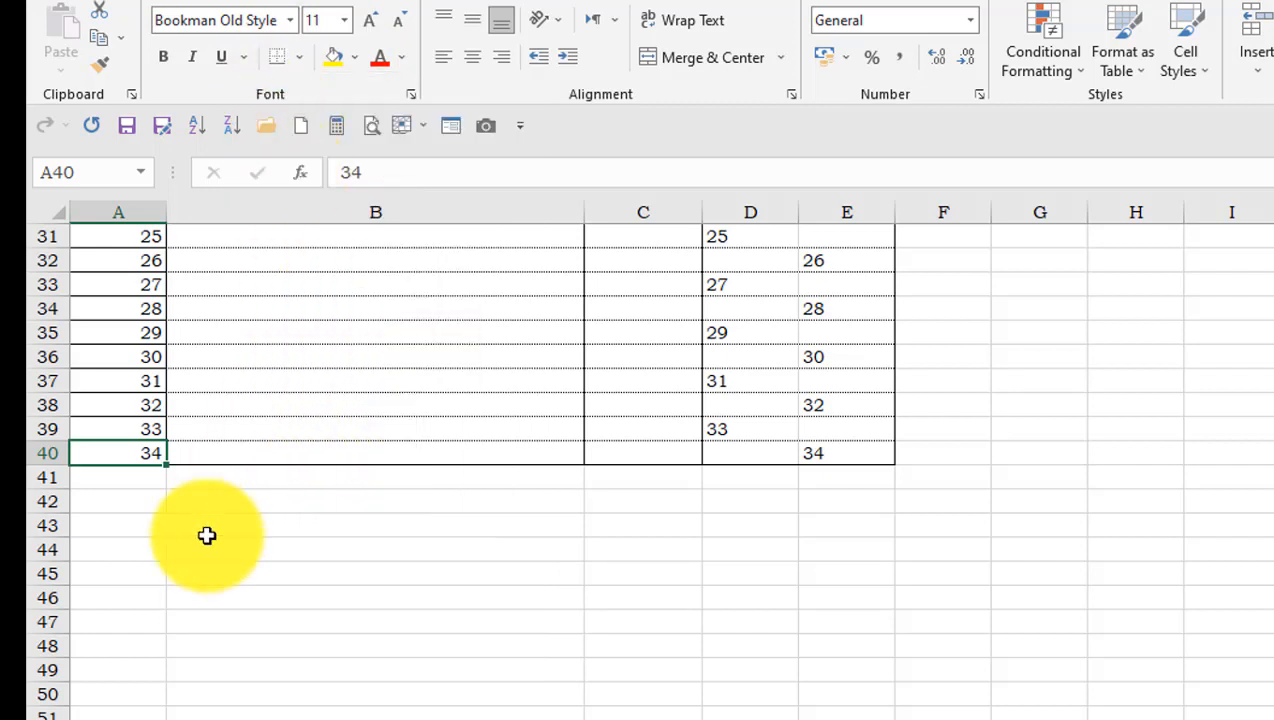
click(208, 546)
Apply dotted inner horizontal borders to the number cells A7:A40
scroll(151, 421, up, 10)
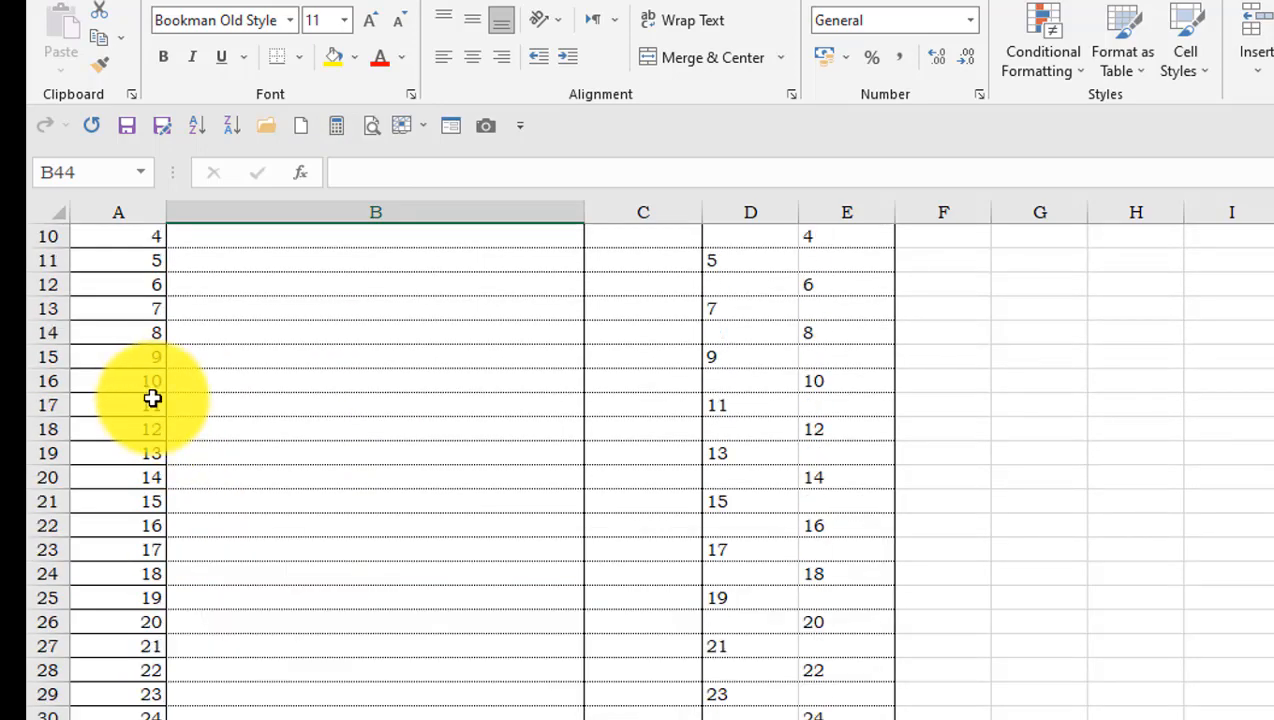
drag(126, 414, 108, 640)
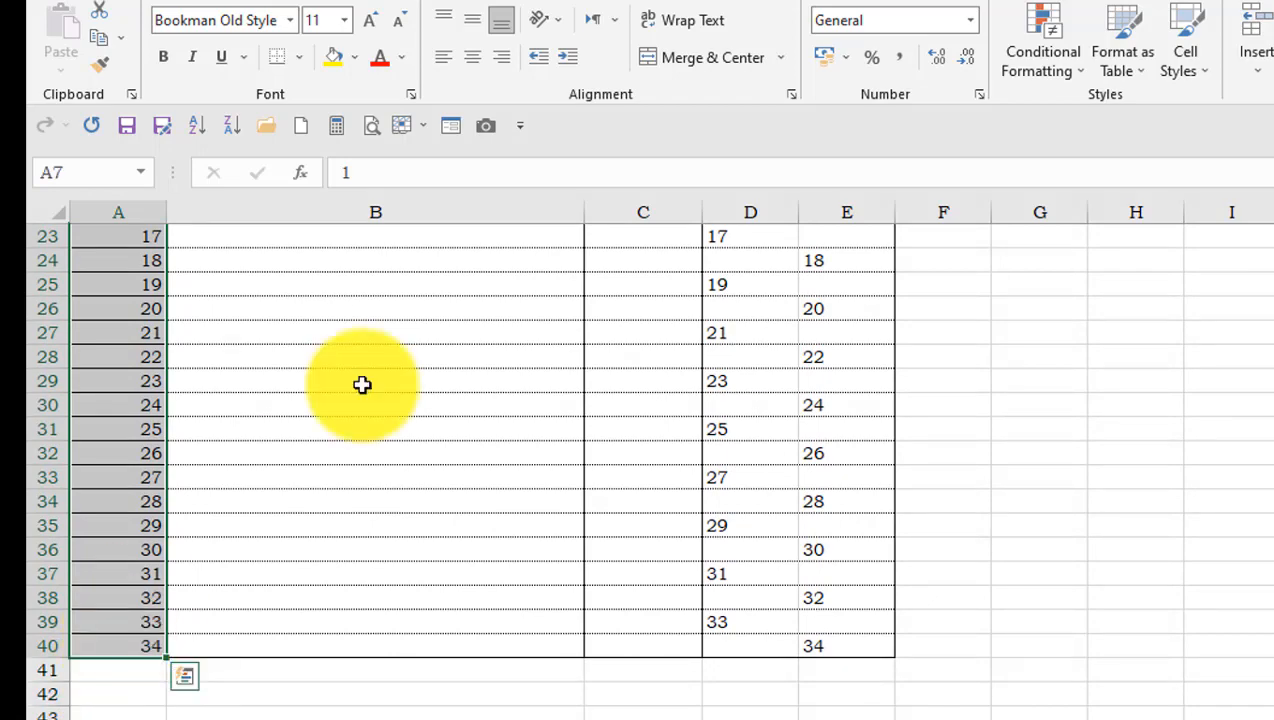
click(299, 58)
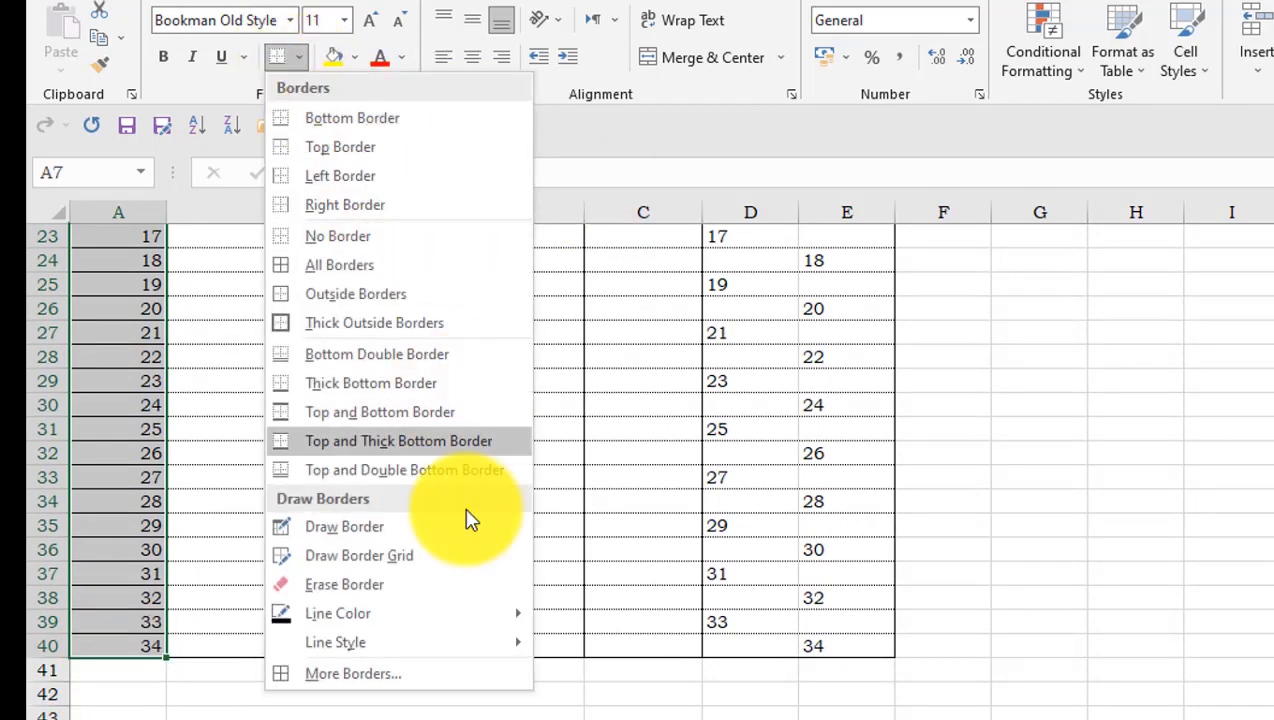
click(375, 677)
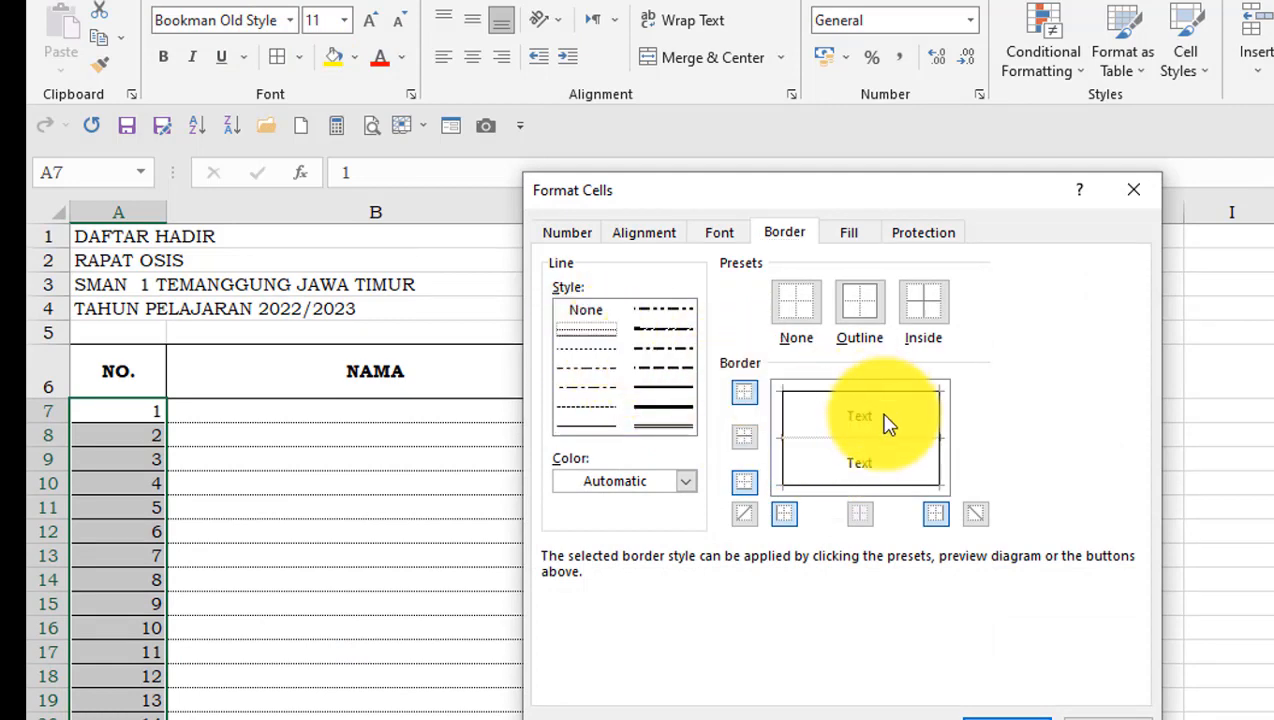
click(913, 443)
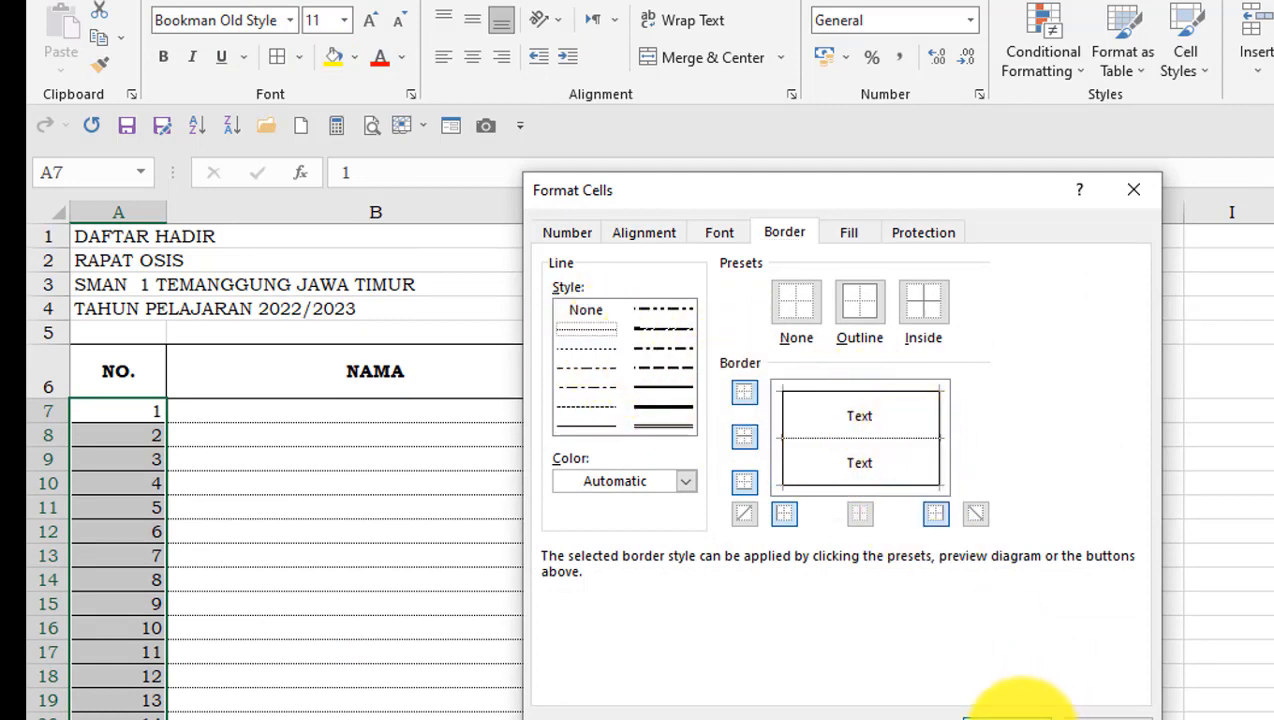
click(1012, 712)
click(469, 551)
click(1187, 533)
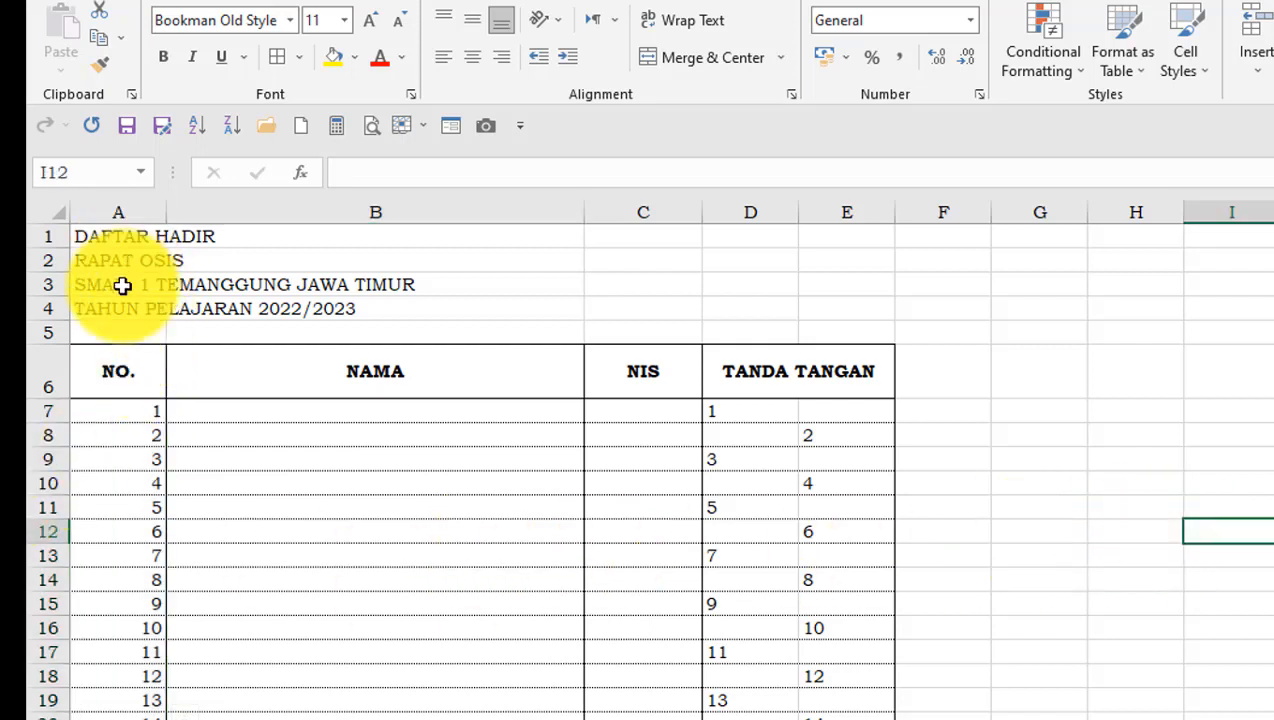
click(120, 204)
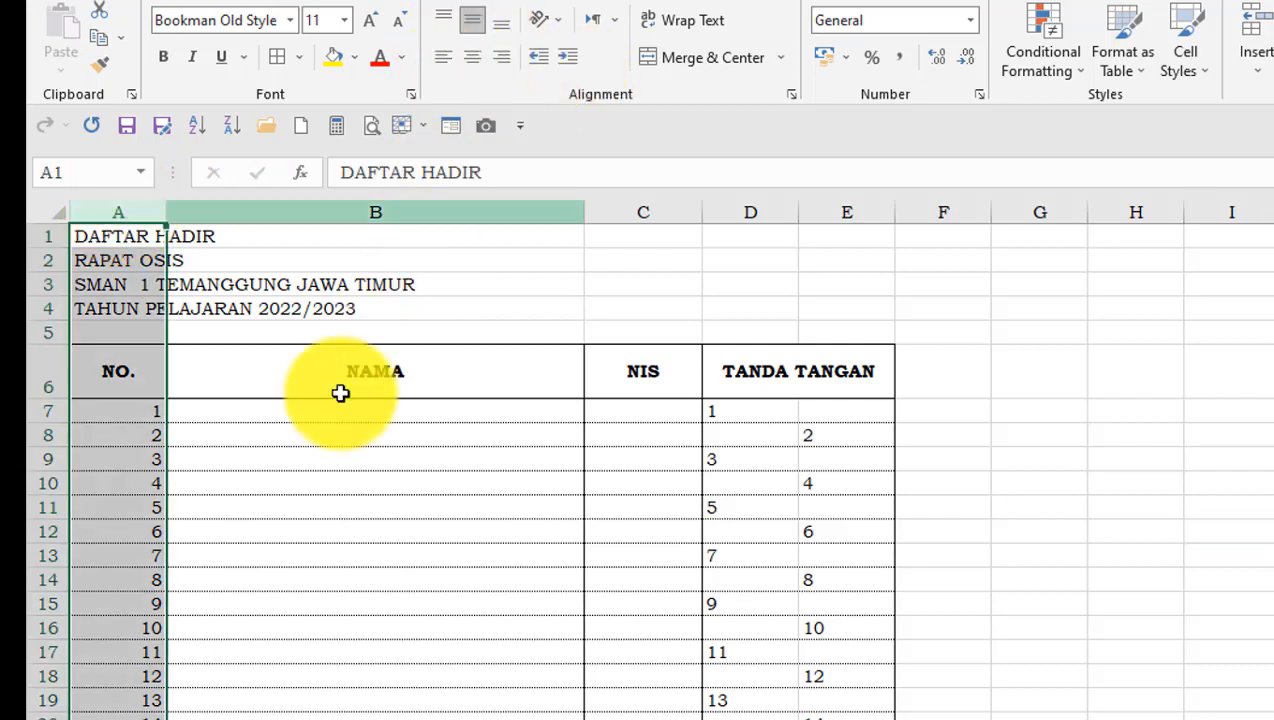
click(250, 580)
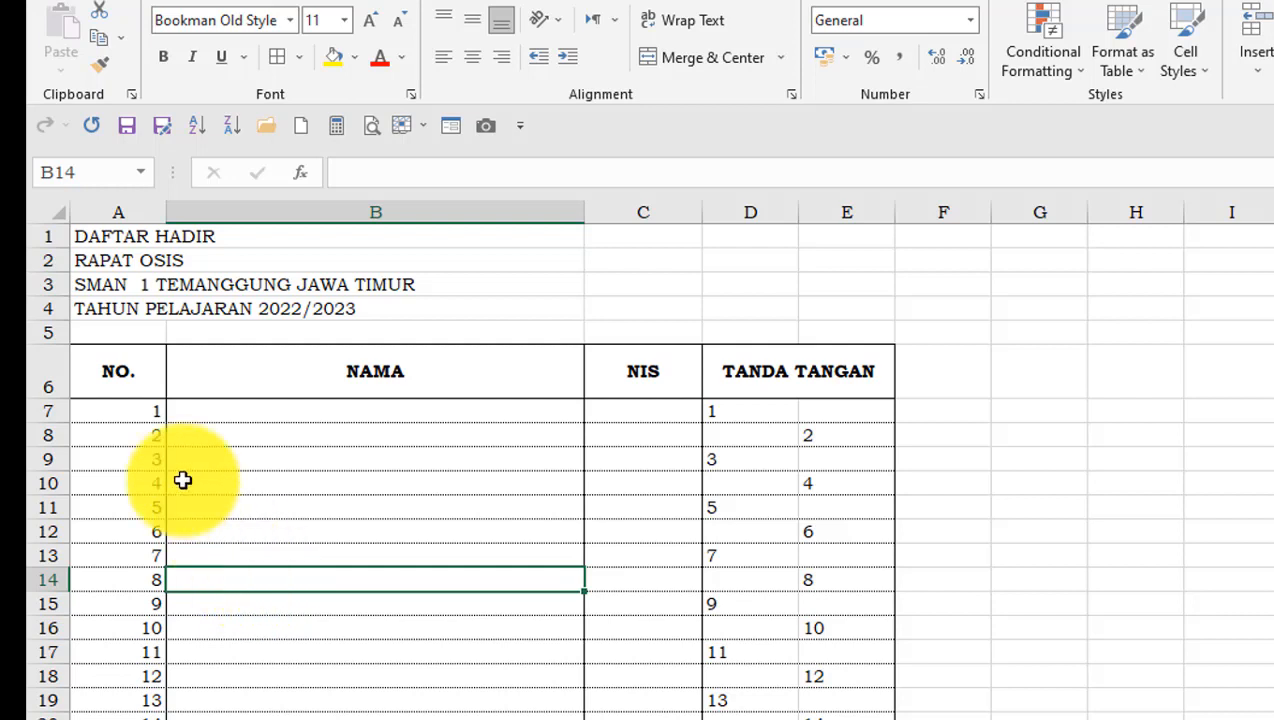
Merge and center the DAFTAR HADIR title across A1:E1 and copy that formatting to the heading lines in rows 2 to 4
drag(101, 237, 820, 236)
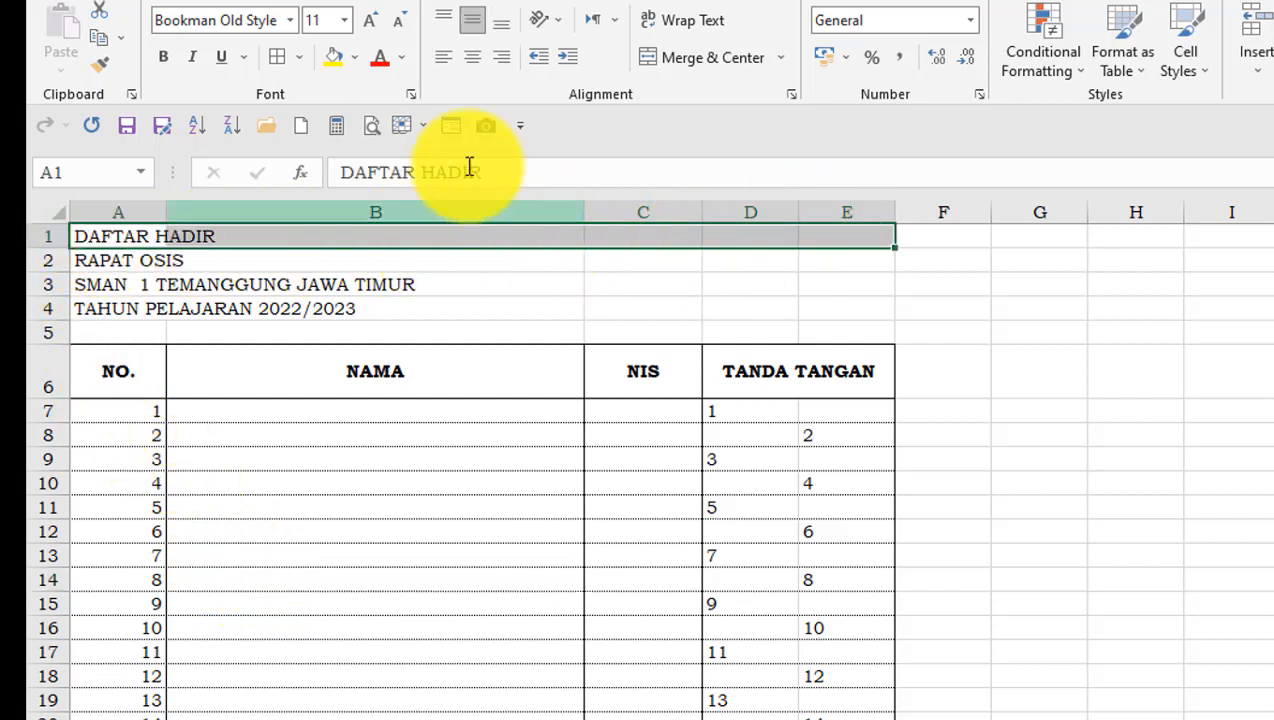
click(700, 58)
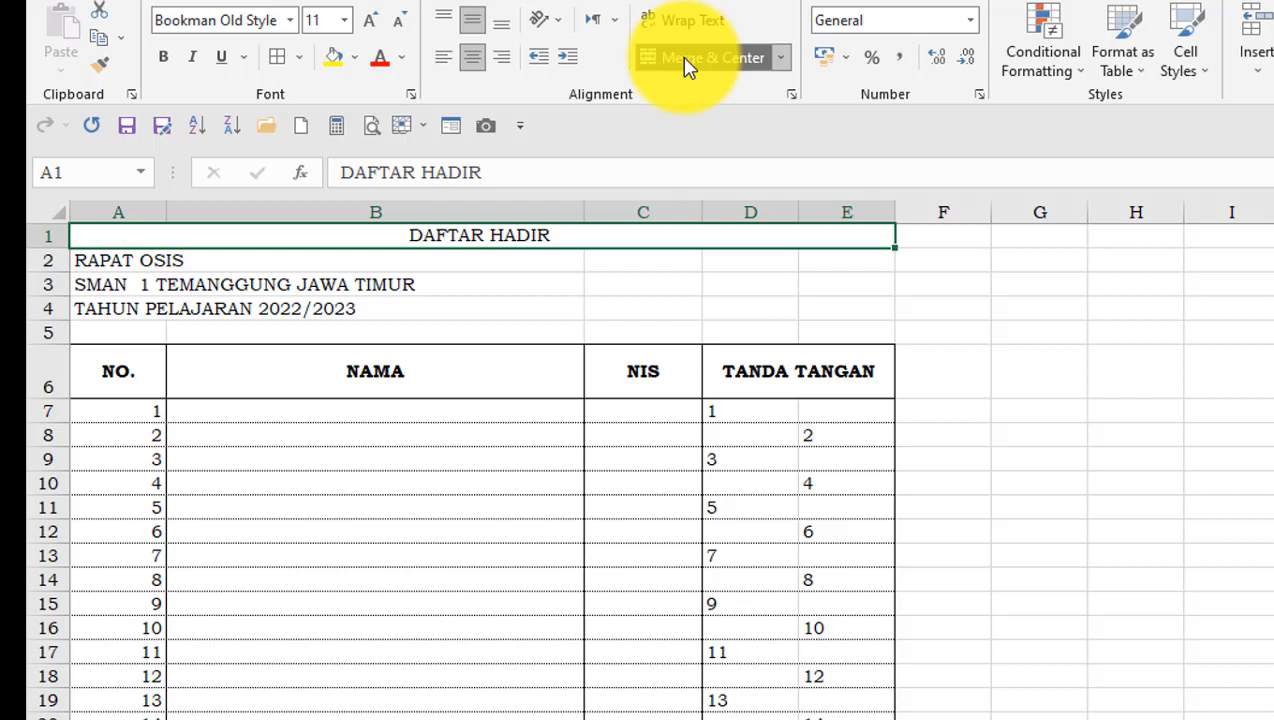
click(105, 68)
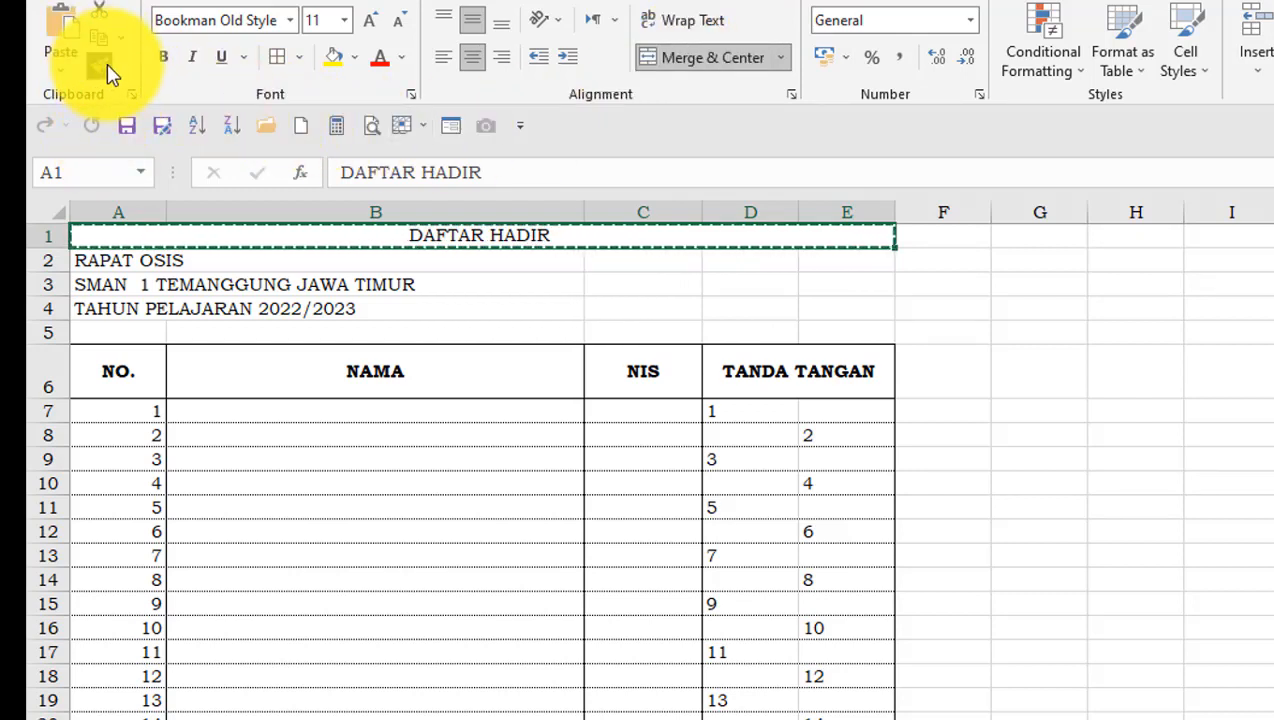
key(Down)
click(105, 67)
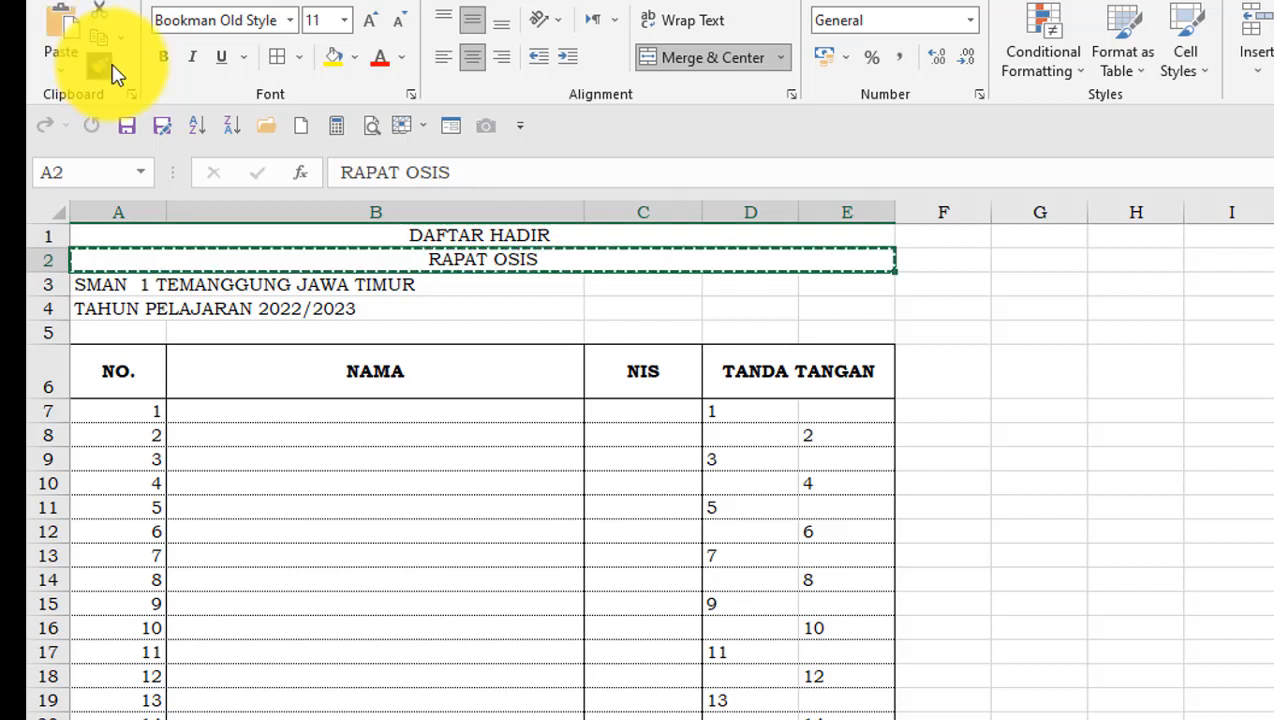
click(95, 283)
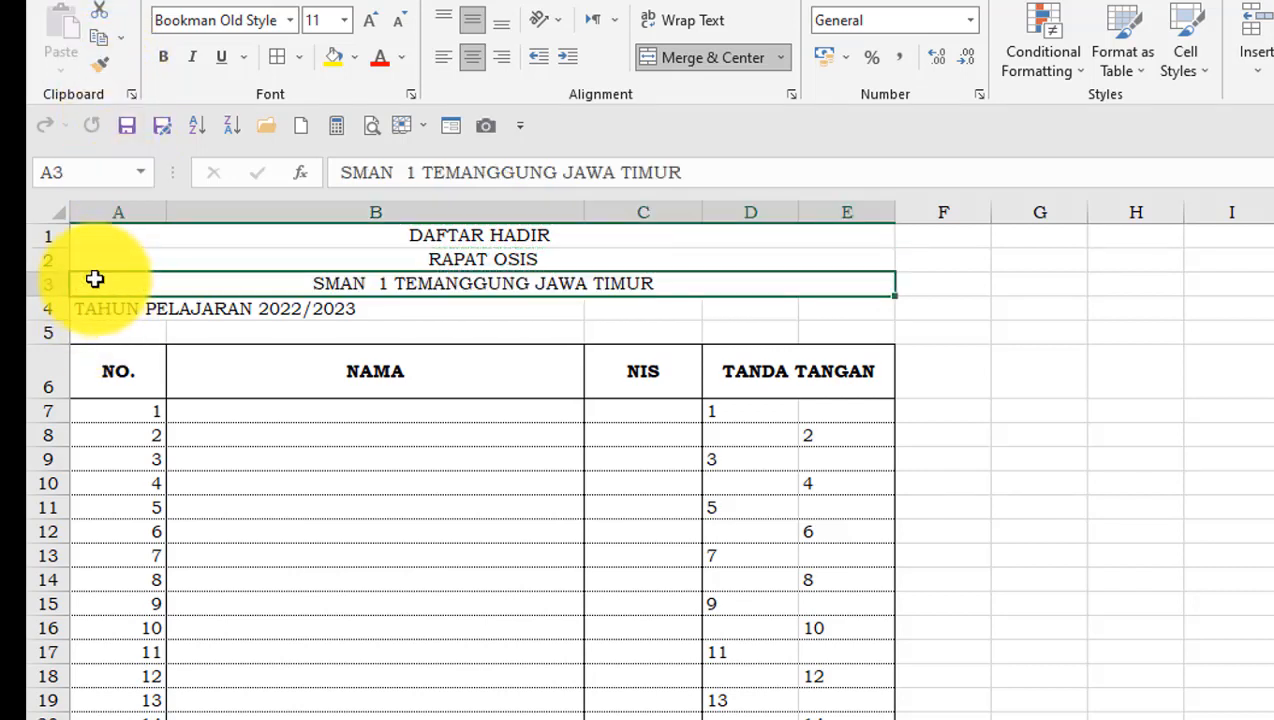
click(104, 66)
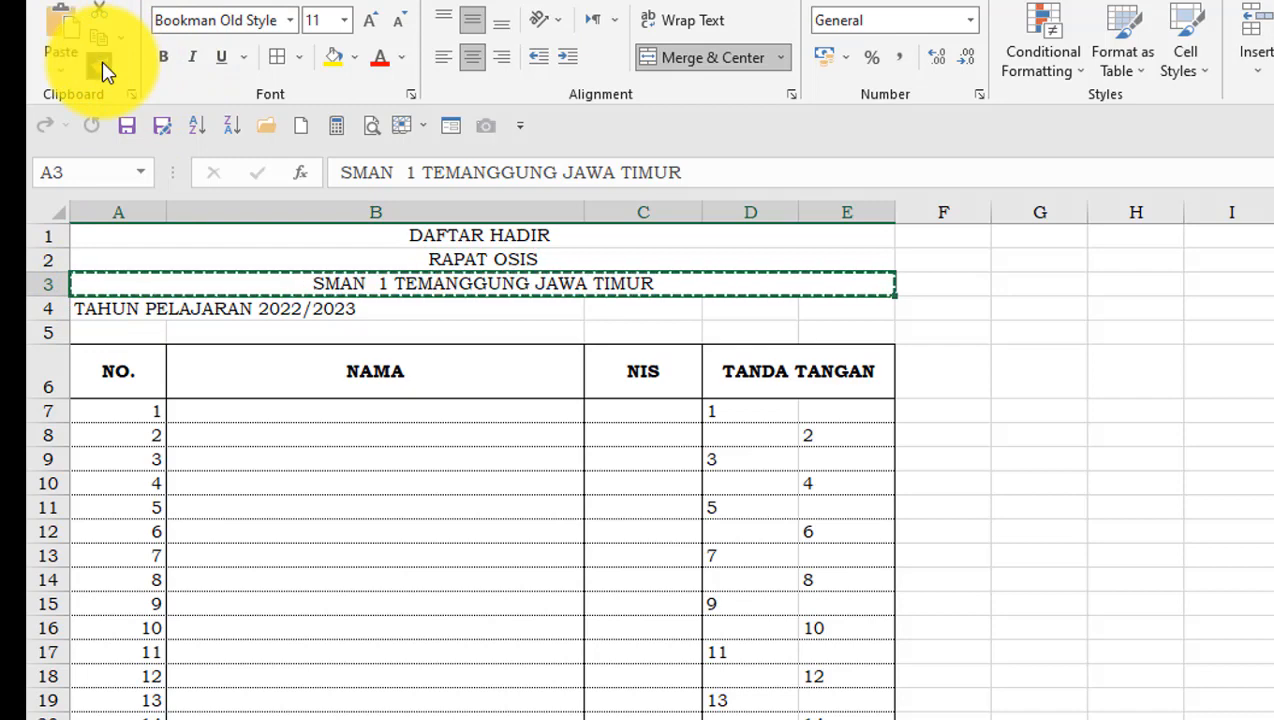
key(Down)
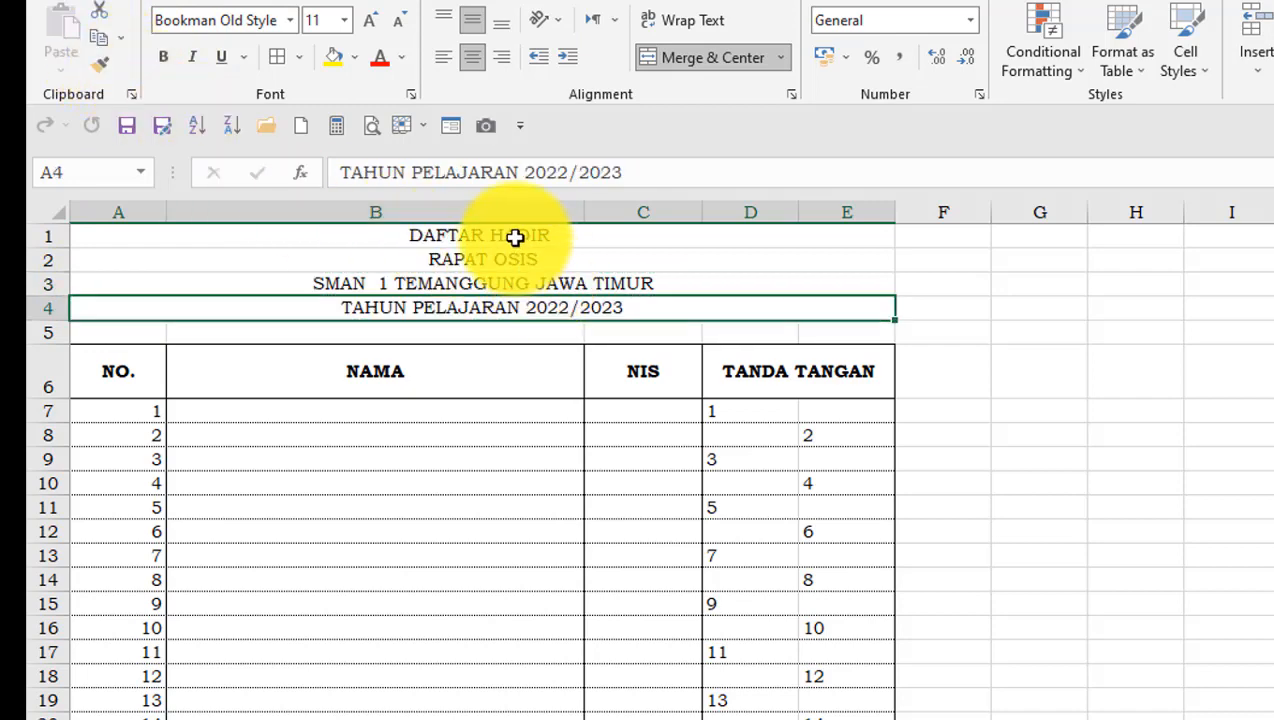
Make the four heading lines in rows 1 to 4 bold and set their font size to 14
drag(515, 237, 592, 310)
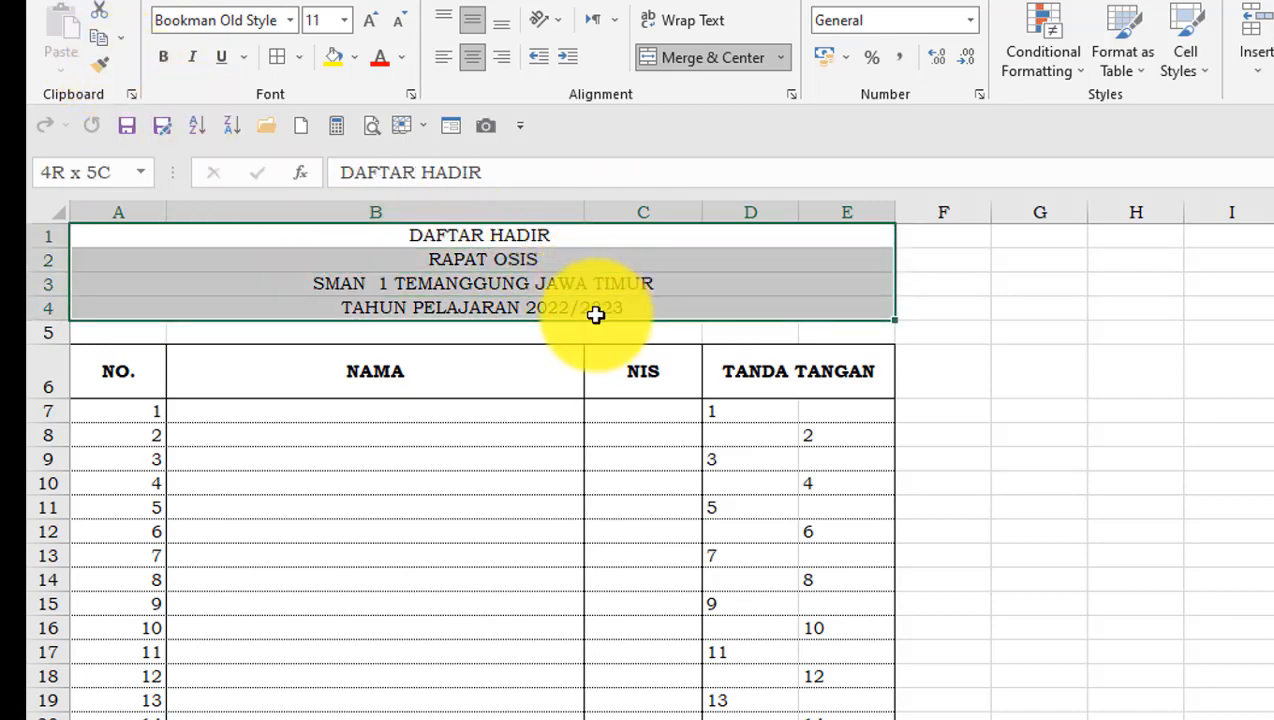
click(166, 60)
click(343, 22)
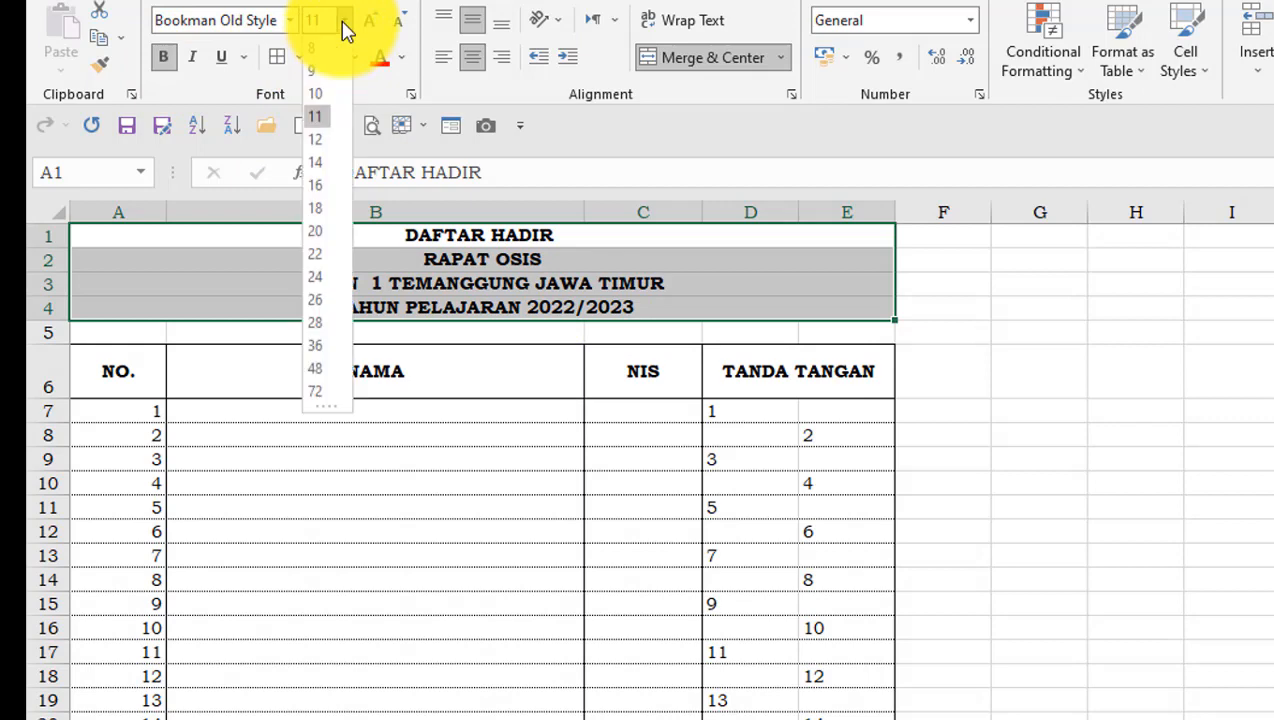
click(322, 166)
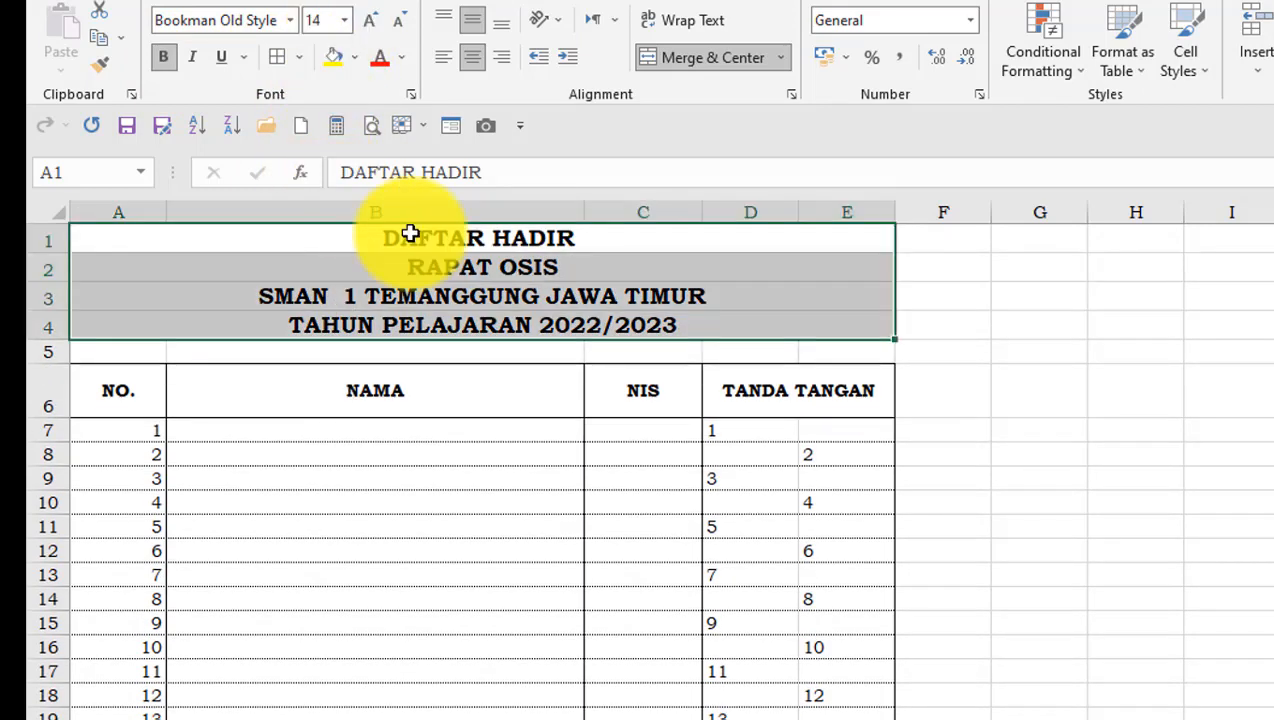
click(1212, 498)
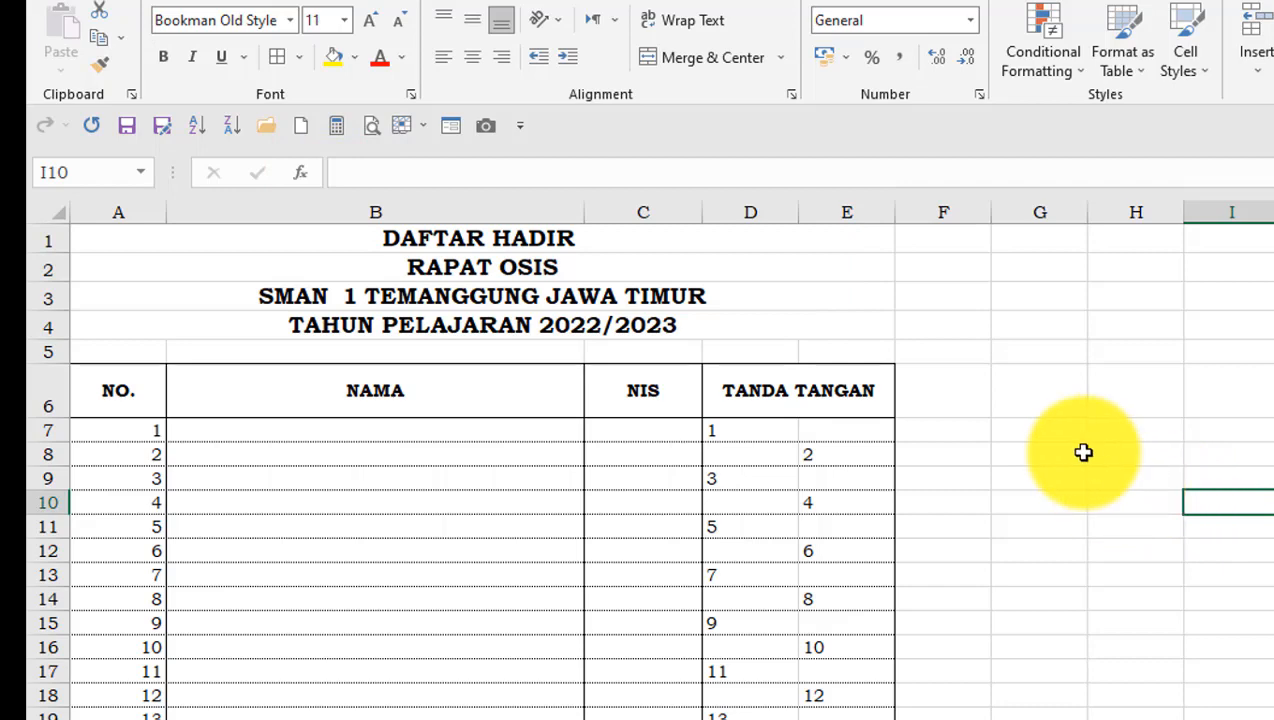
scroll(1081, 449, down, 9)
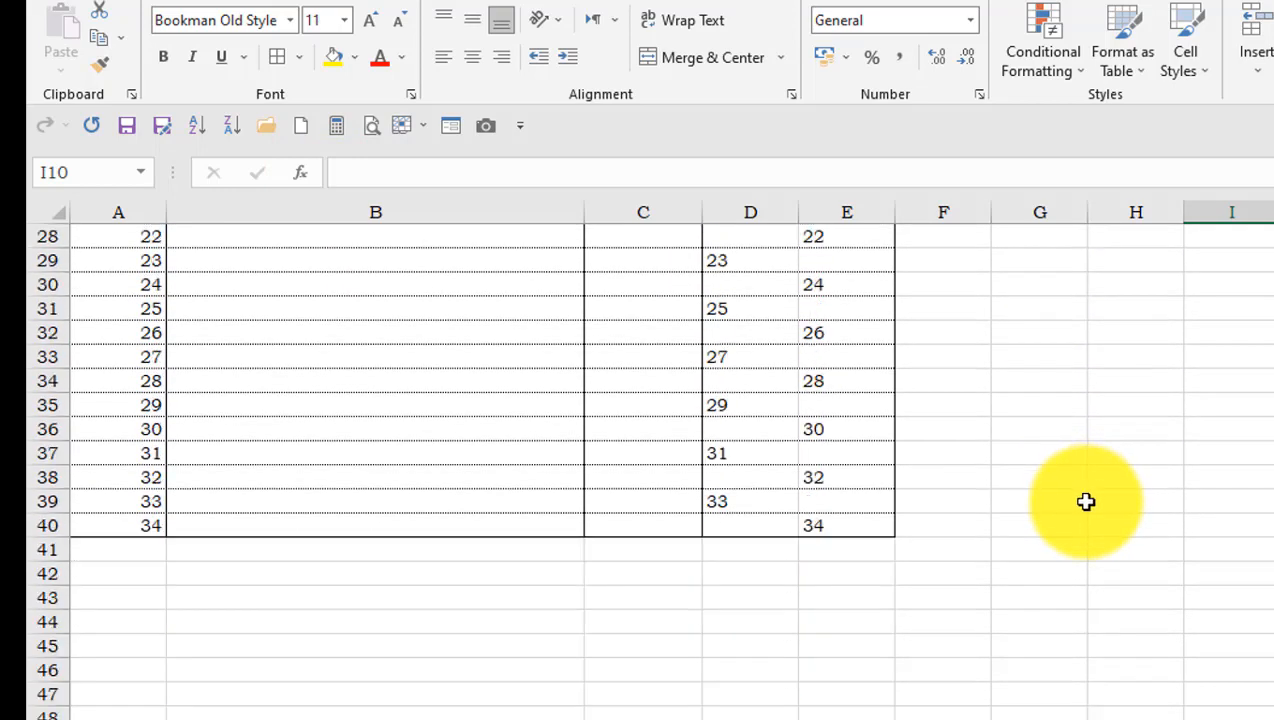
scroll(1086, 501, up, 3)
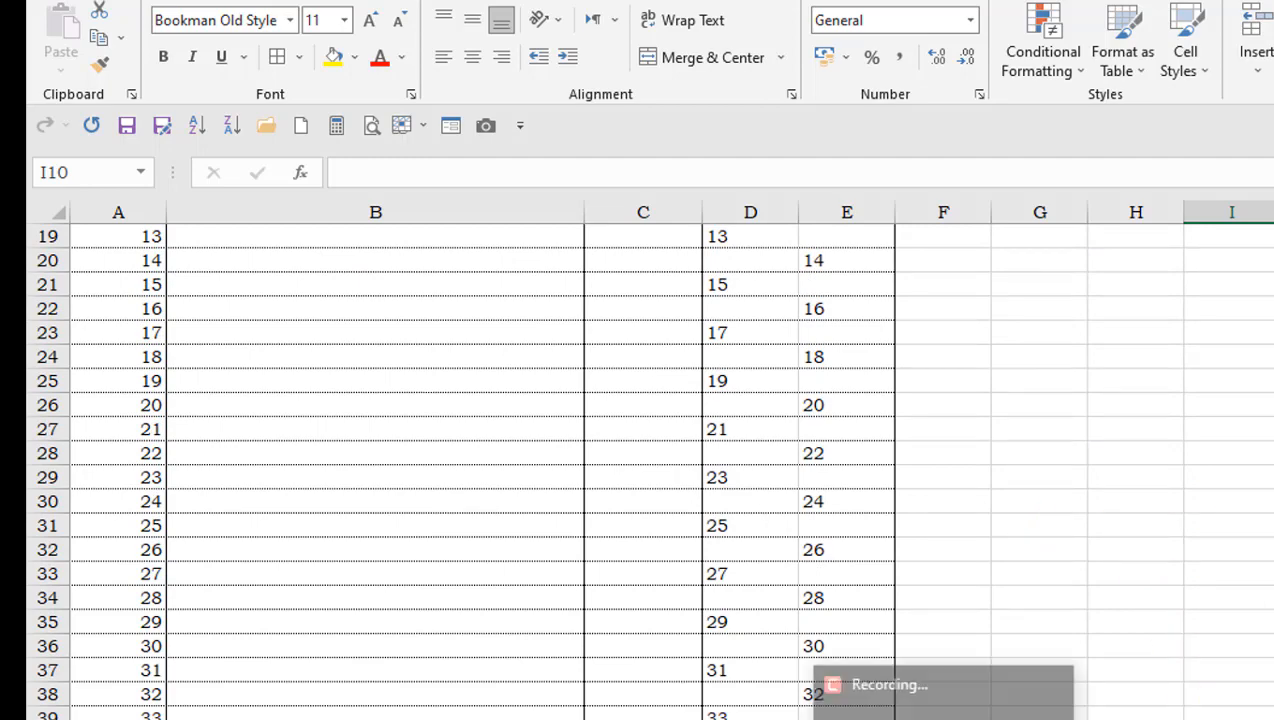
click(943, 717)
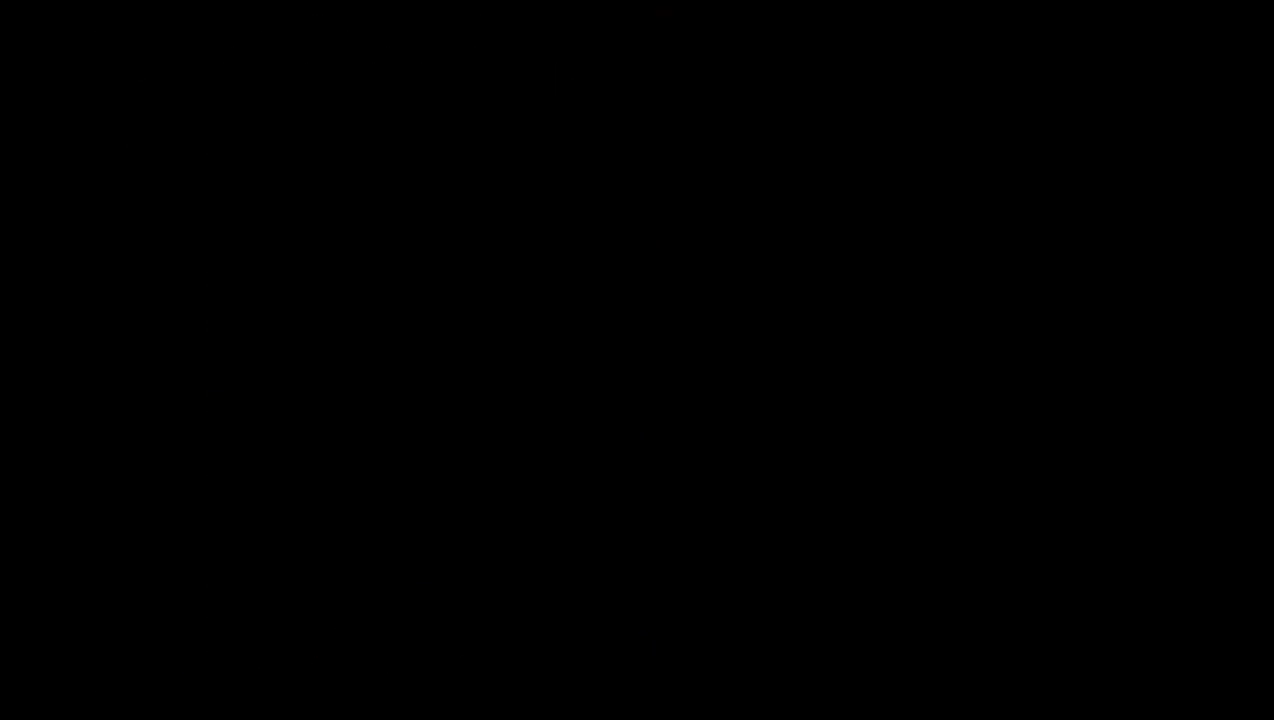